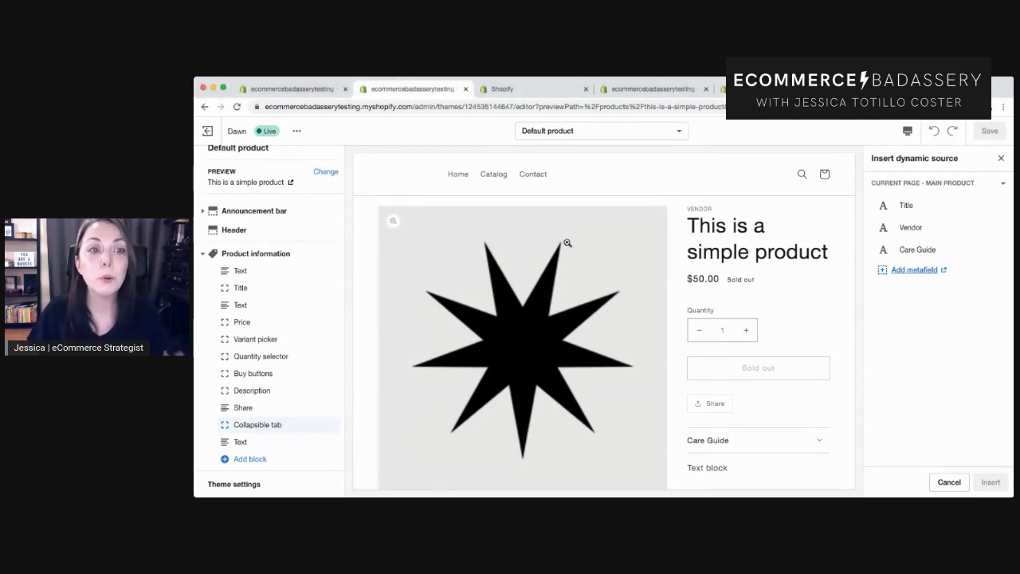
Open the Home page template in the theme editor.
left_click(537, 130)
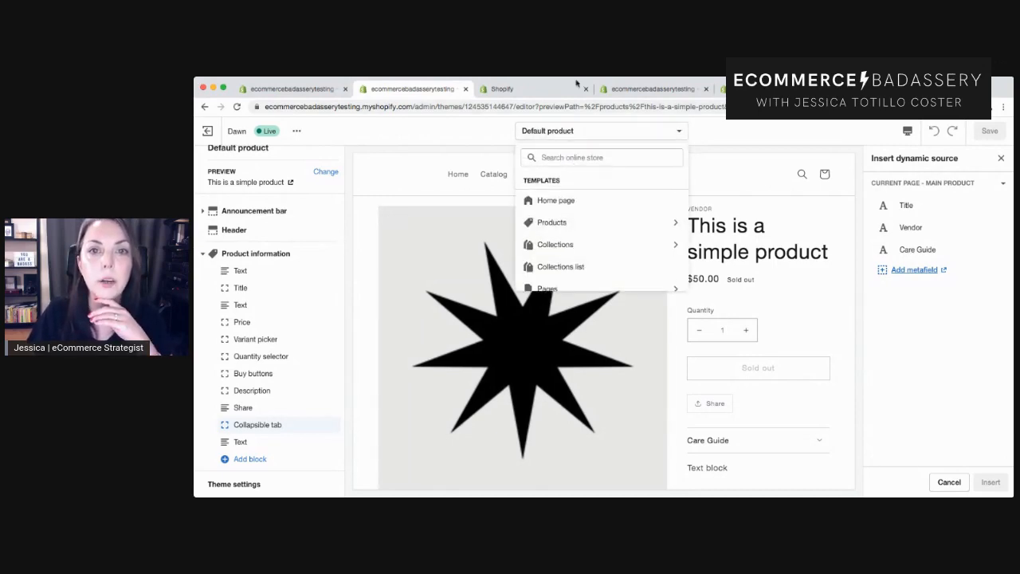
left_click(564, 200)
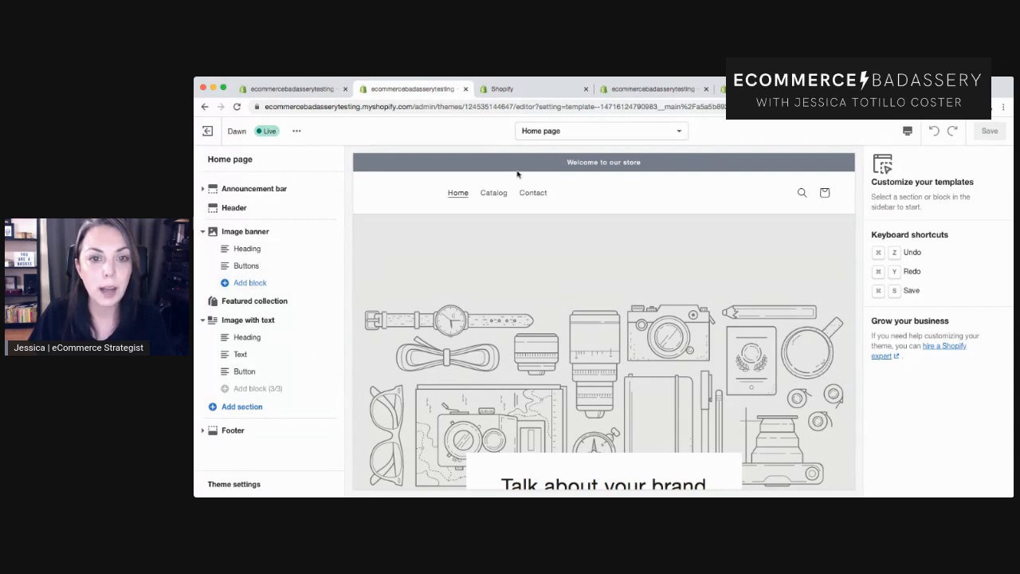
Switch to the Default product template from the products templates.
left_click(534, 132)
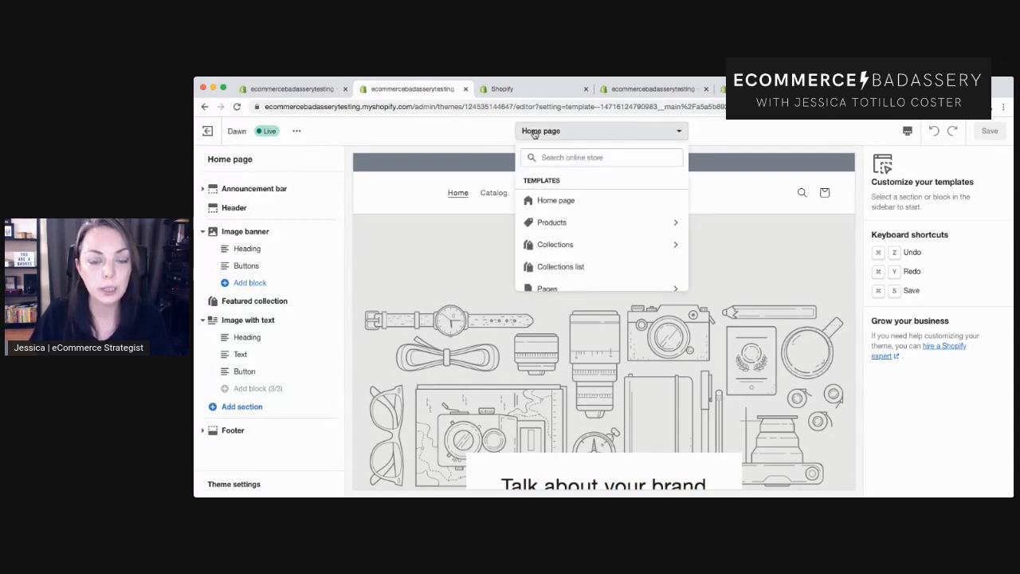
left_click(573, 226)
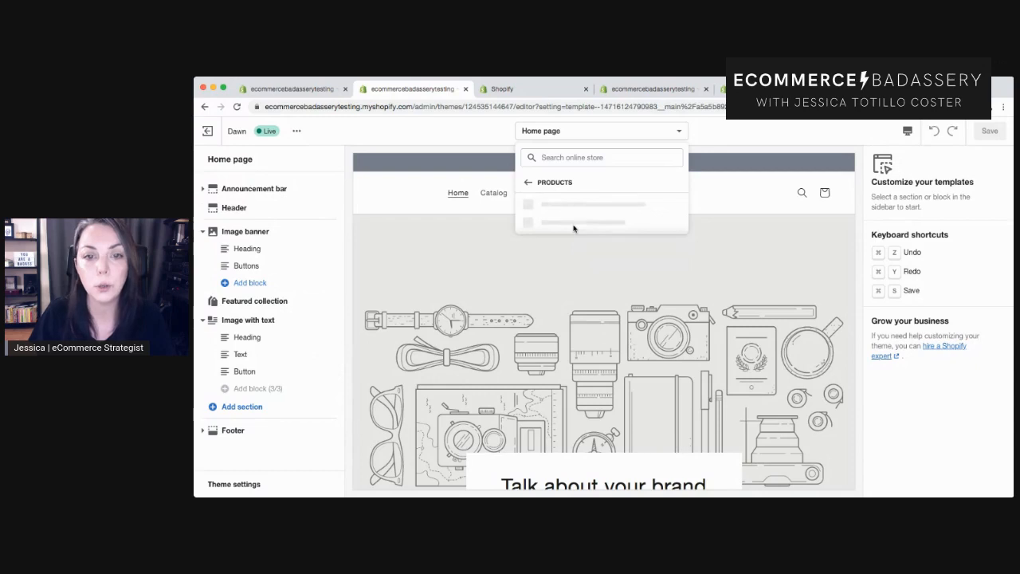
left_click(564, 206)
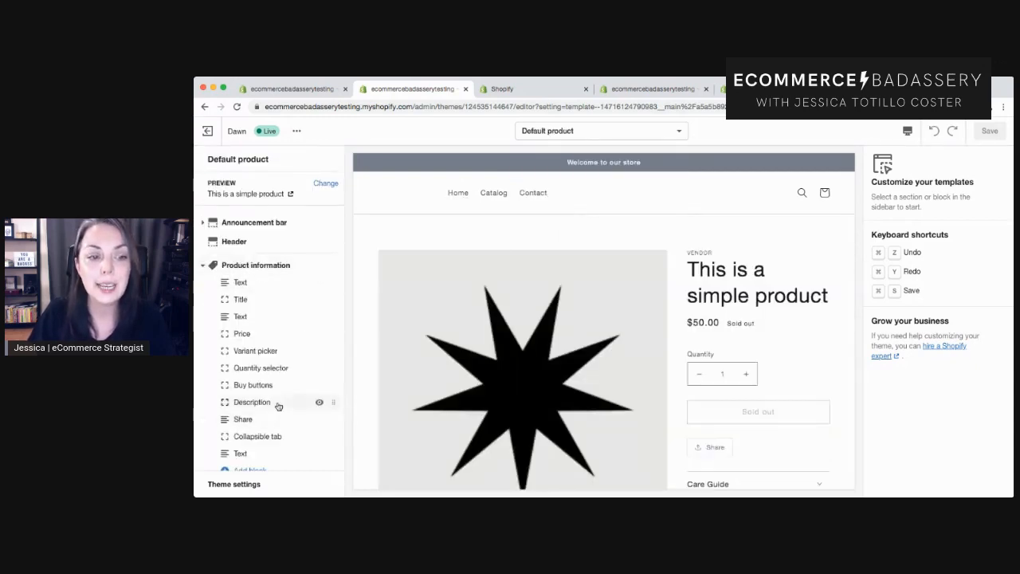
scroll(278, 407, "down", 3)
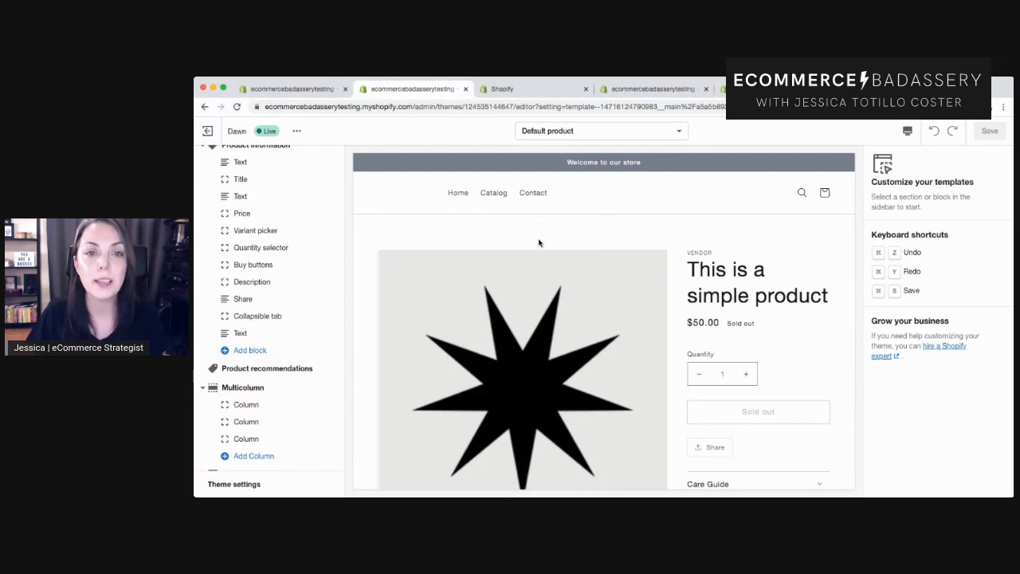
key("super+Tab")
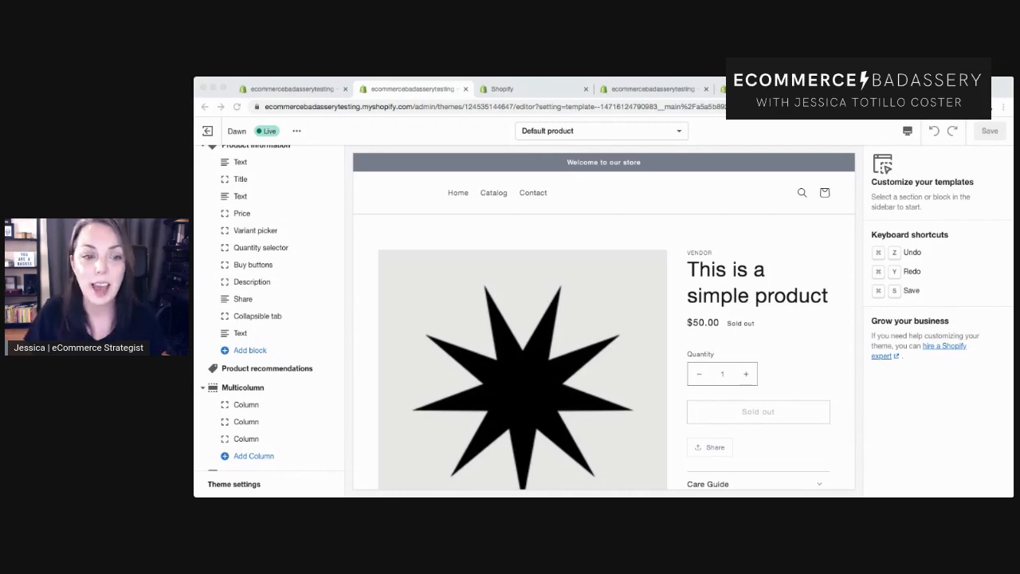
left_click(299, 83)
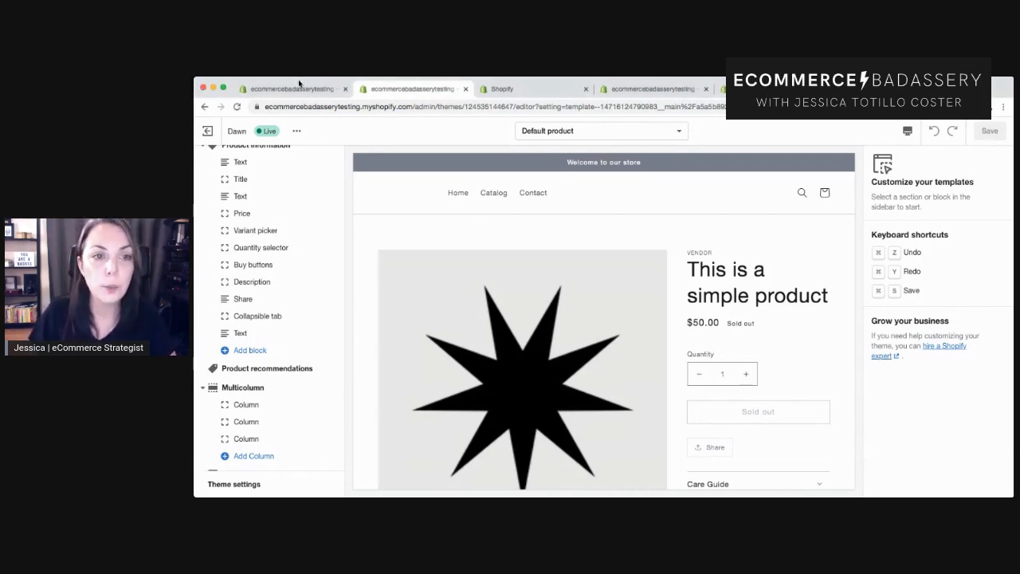
Switch back to the Home page template and scroll through its preview.
left_click(540, 131)
left_click(569, 204)
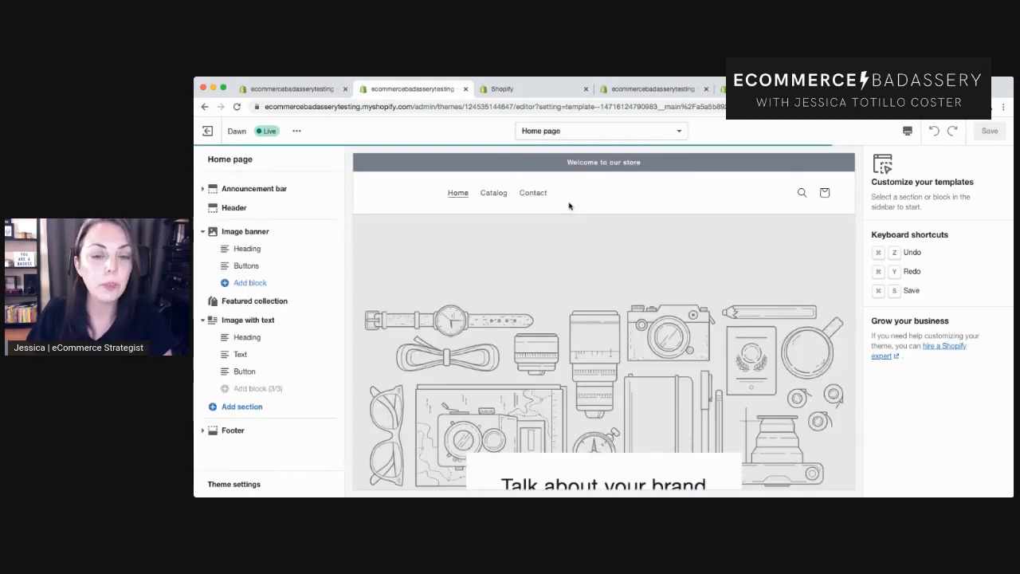
scroll(629, 296, "down", 3)
scroll(629, 297, "down", 10)
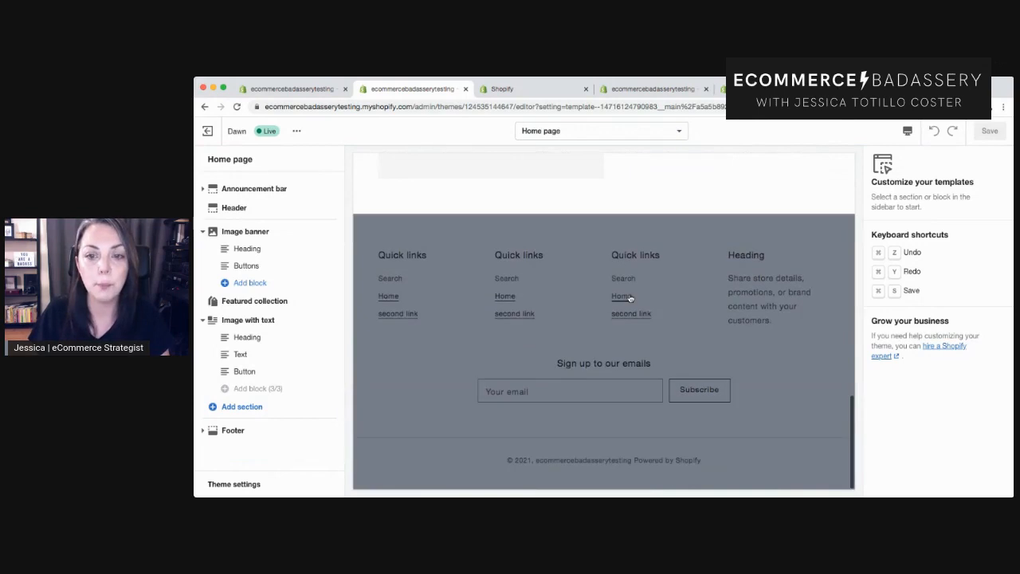
scroll(629, 297, "up", 10)
scroll(630, 298, "up", 2)
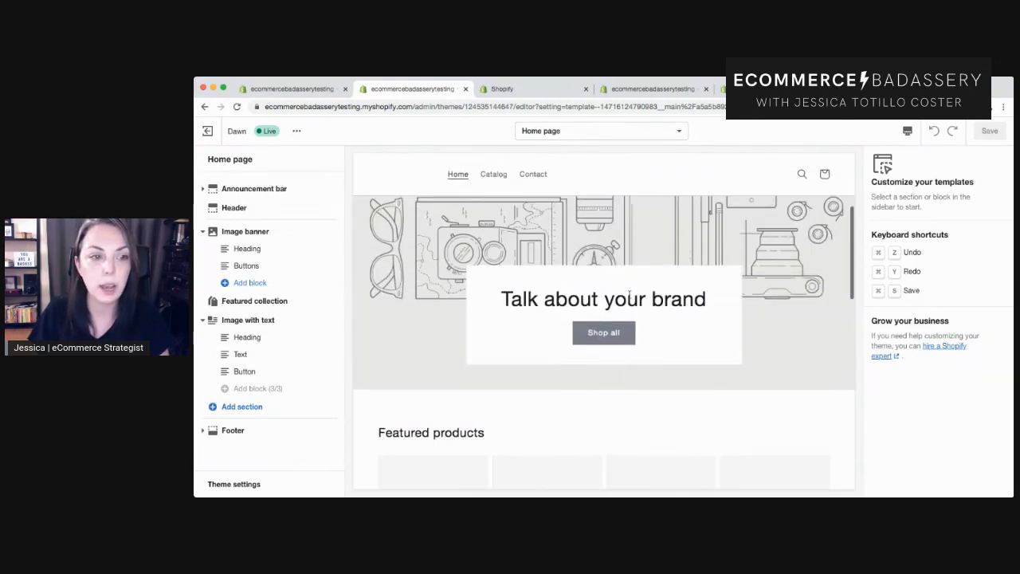
Add a Text block to the Image banner section.
left_click(251, 283)
left_click(275, 334)
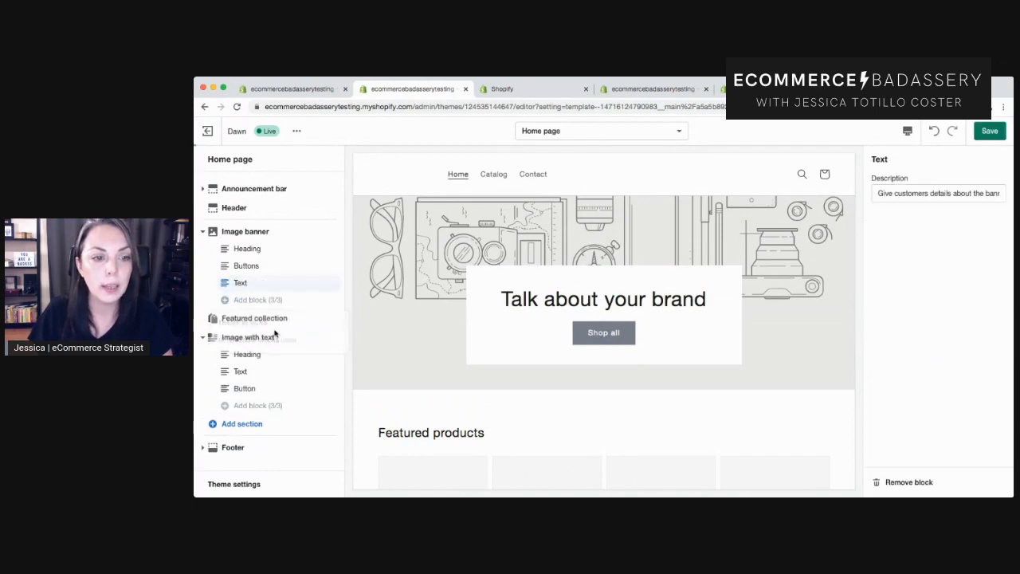
scroll(555, 441, "down", 2)
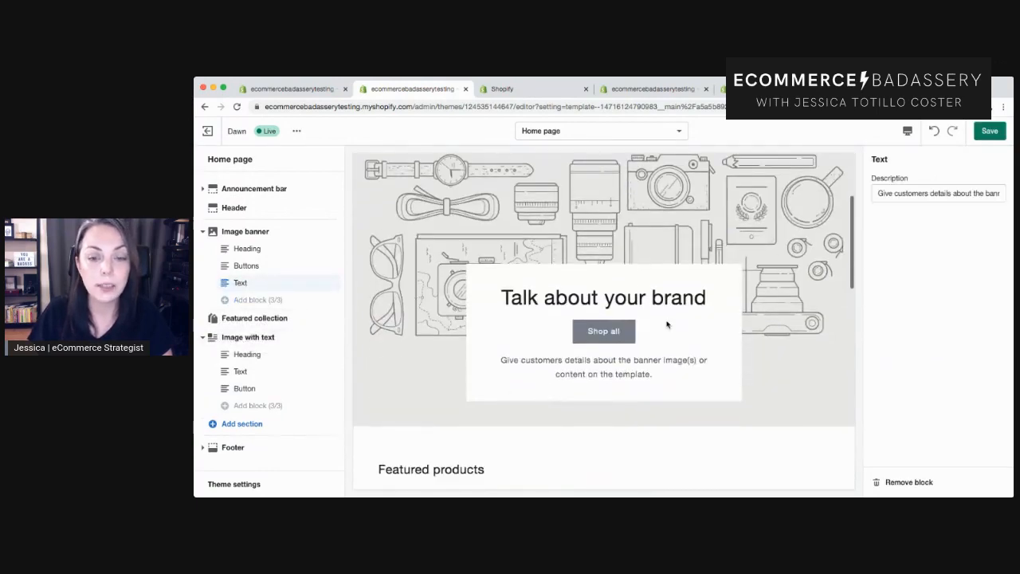
Browse the home page layout by collapsing and expanding sections and scrolling the preview.
left_click(202, 231)
left_click(201, 270)
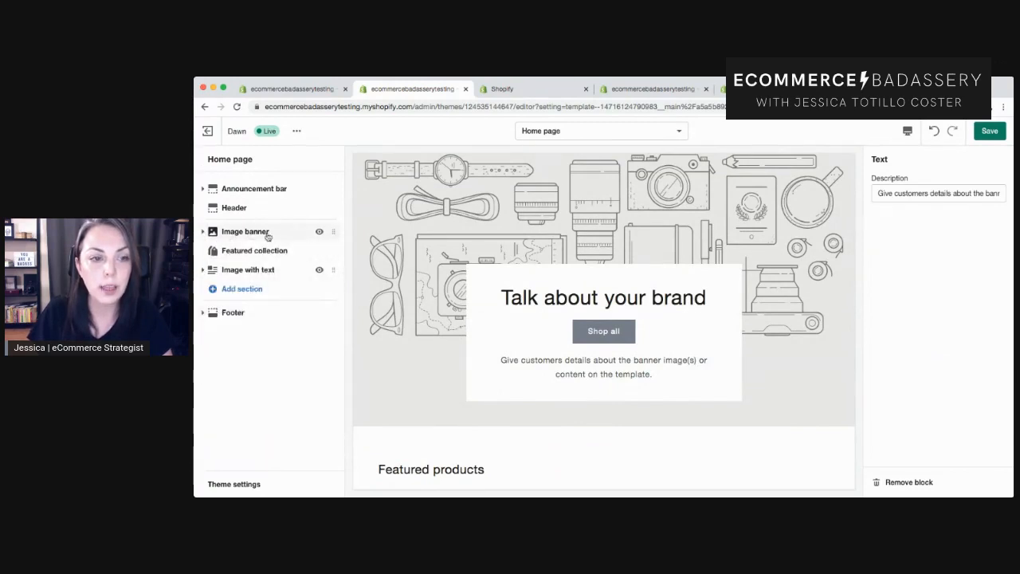
scroll(569, 337, "down", 5)
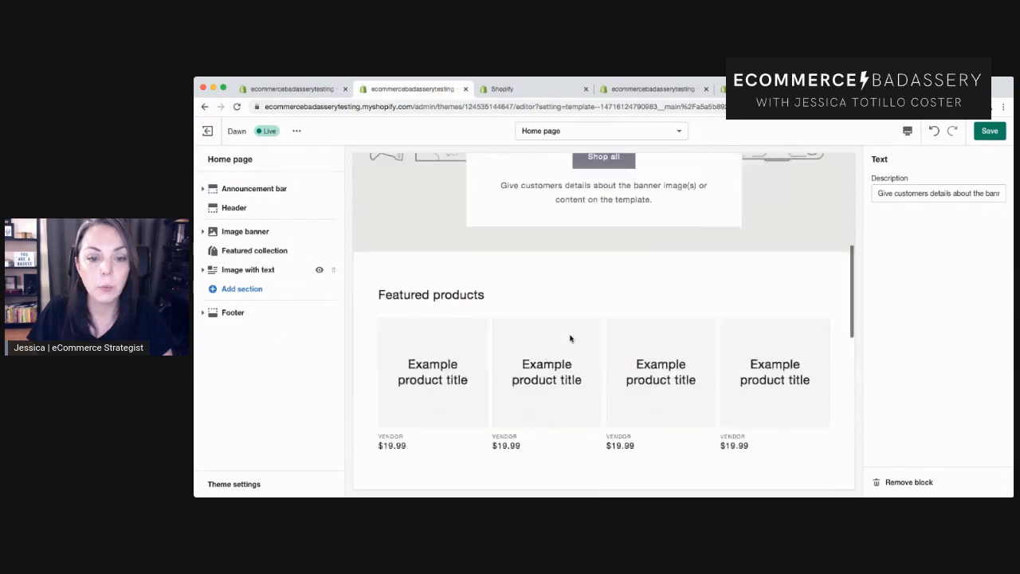
scroll(567, 379, "down", 4)
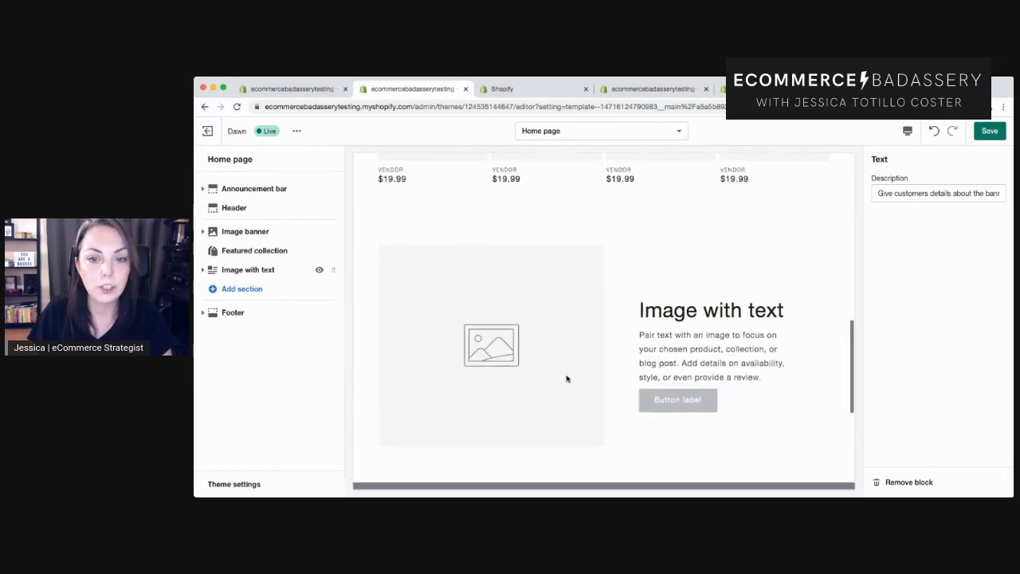
left_click(203, 232)
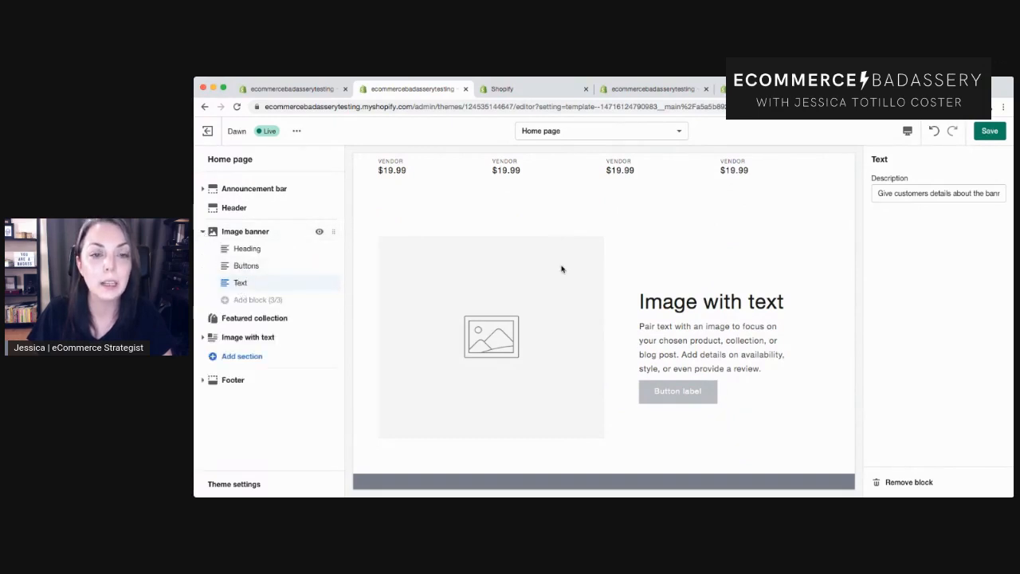
scroll(561, 268, "up", 4)
scroll(562, 269, "up", 5)
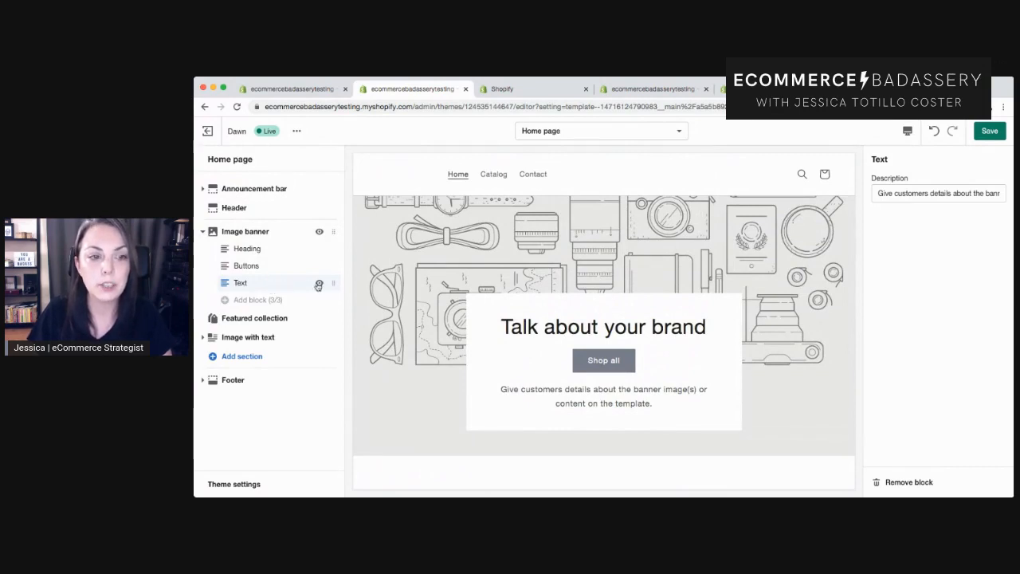
Hide the Image banner's Text block and show it again.
left_click(319, 284)
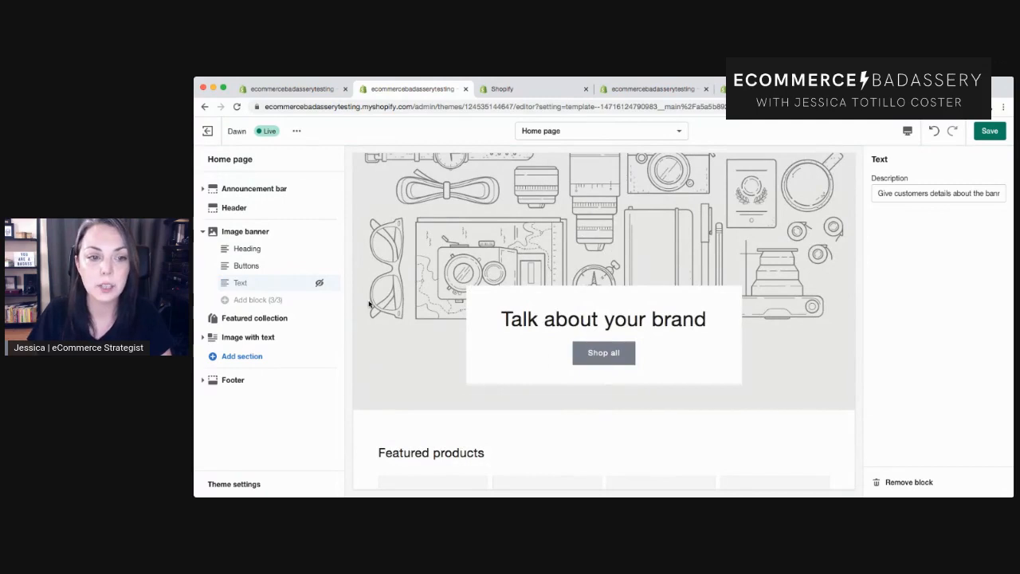
left_click(319, 284)
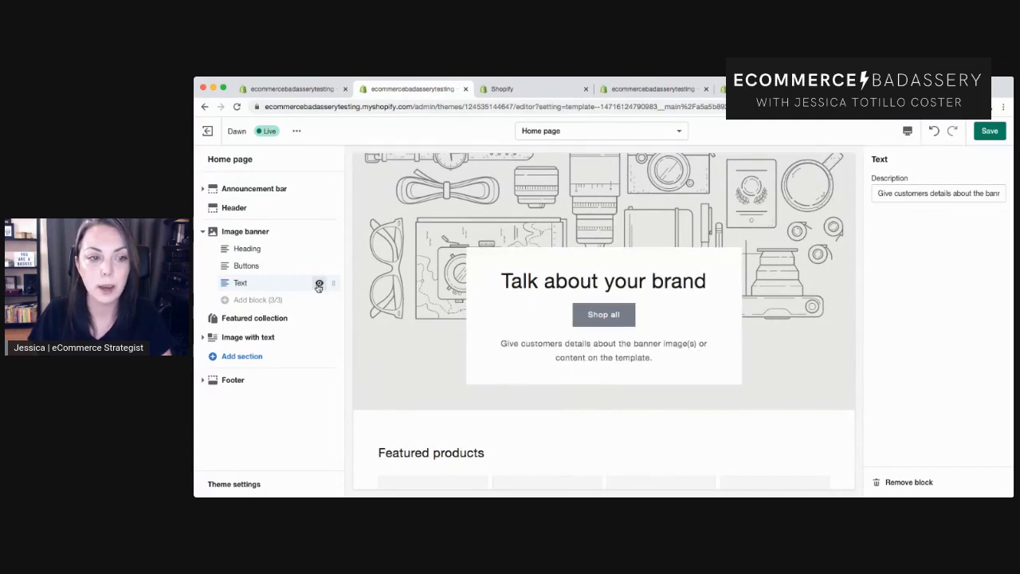
left_click(204, 231)
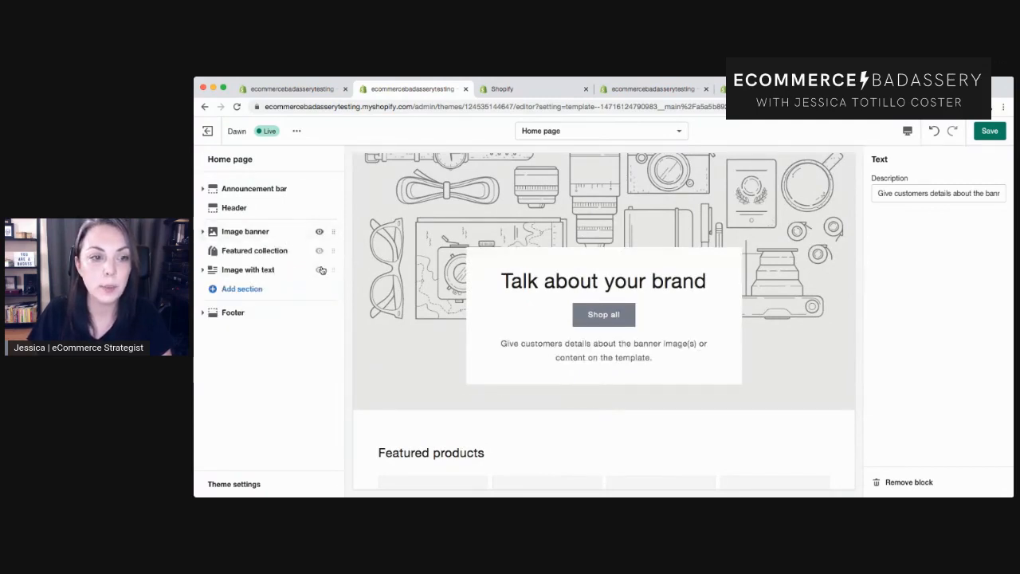
Open the Featured collection section's settings and scroll the preview.
left_click(248, 252)
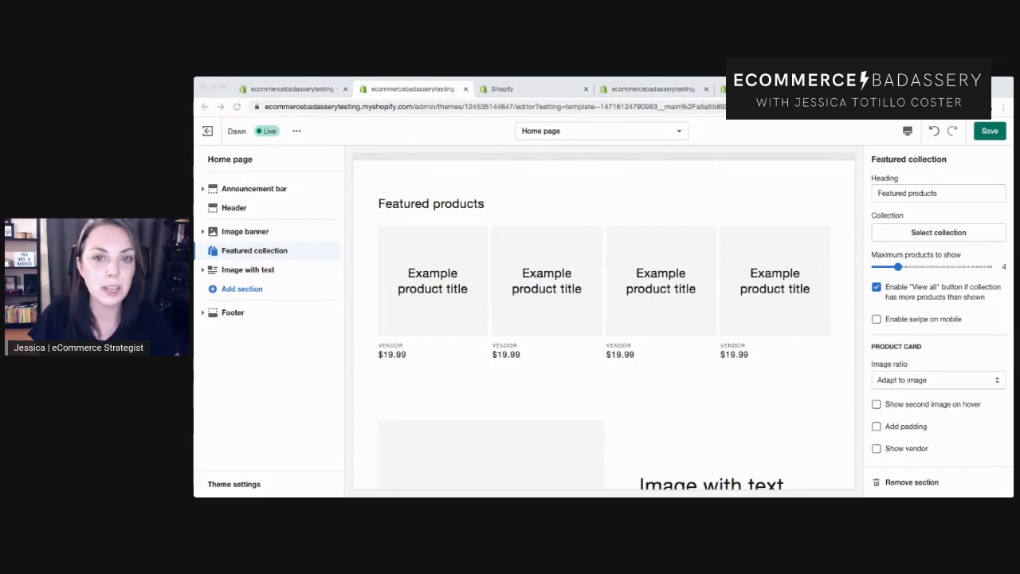
left_click(287, 84)
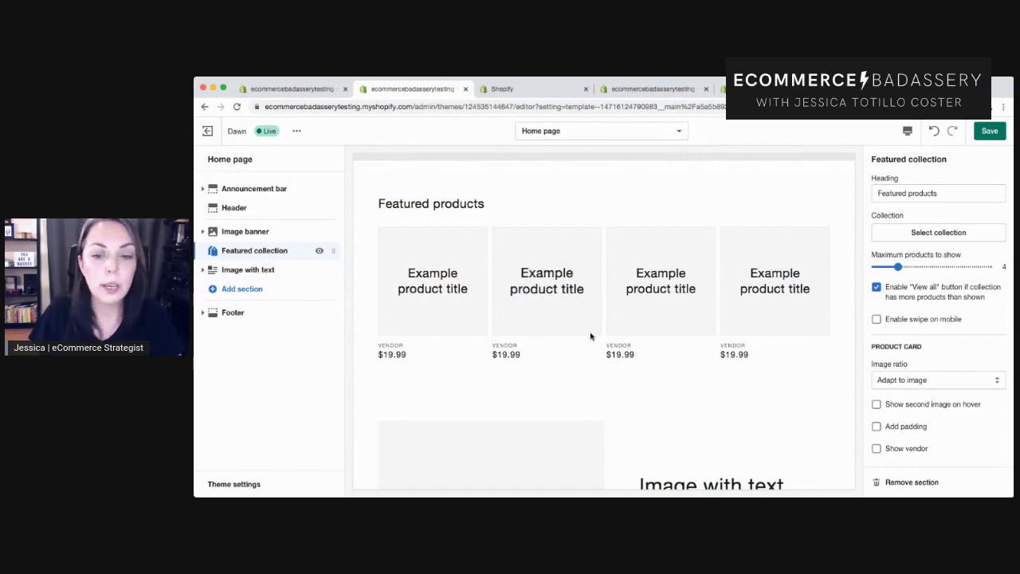
scroll(591, 335, "down", 3)
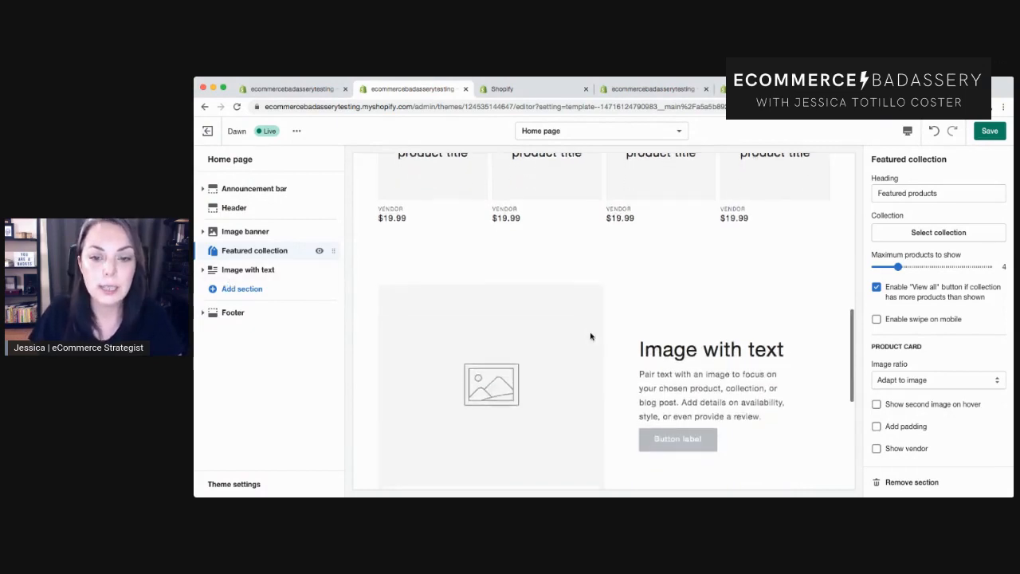
Hide the Button block in the Image with text section.
left_click(202, 269)
left_click(253, 287)
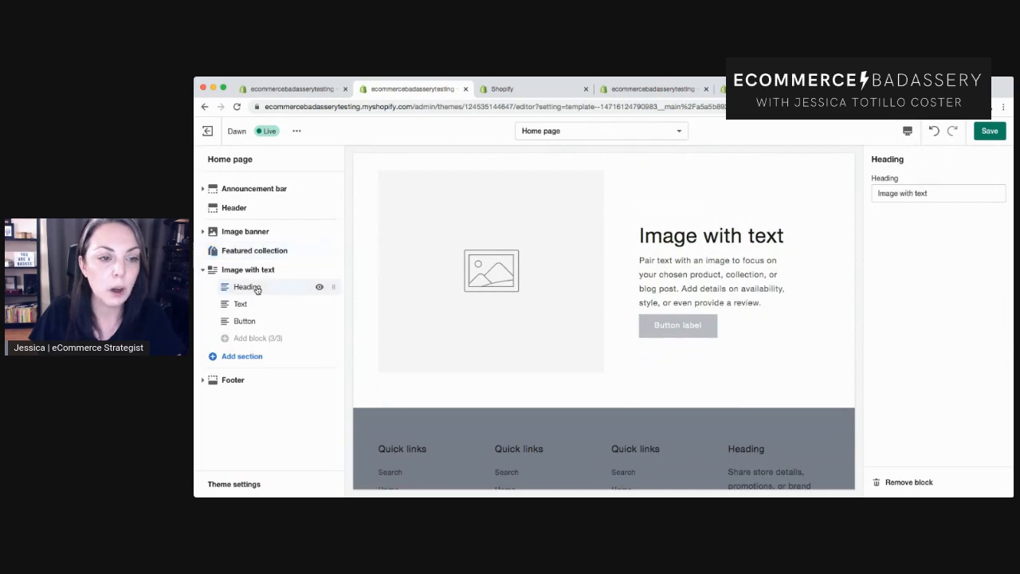
left_click(276, 321)
left_click(319, 322)
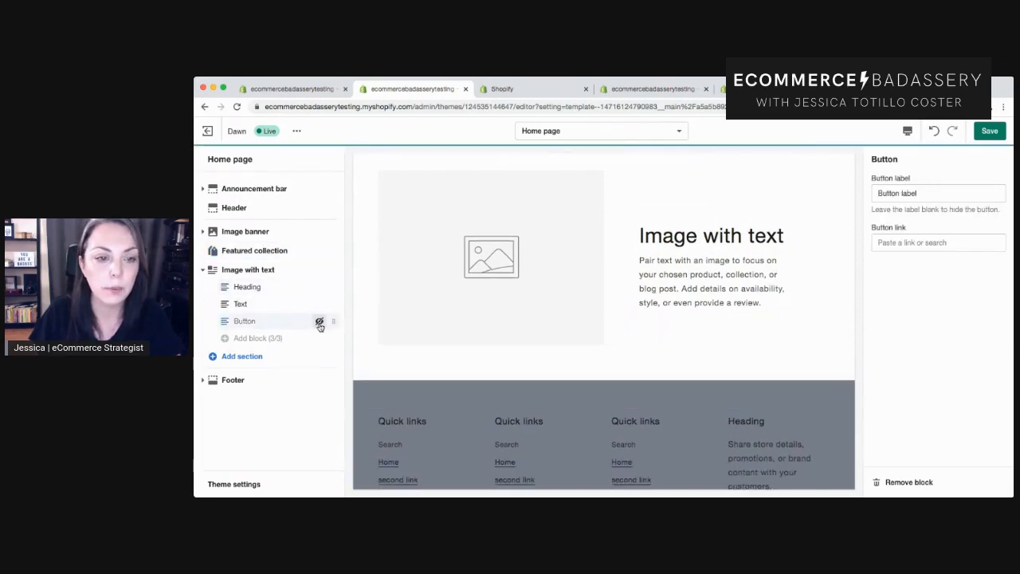
Add a Multicolumn section to the home page.
left_click(248, 357)
scroll(284, 263, "down", 3)
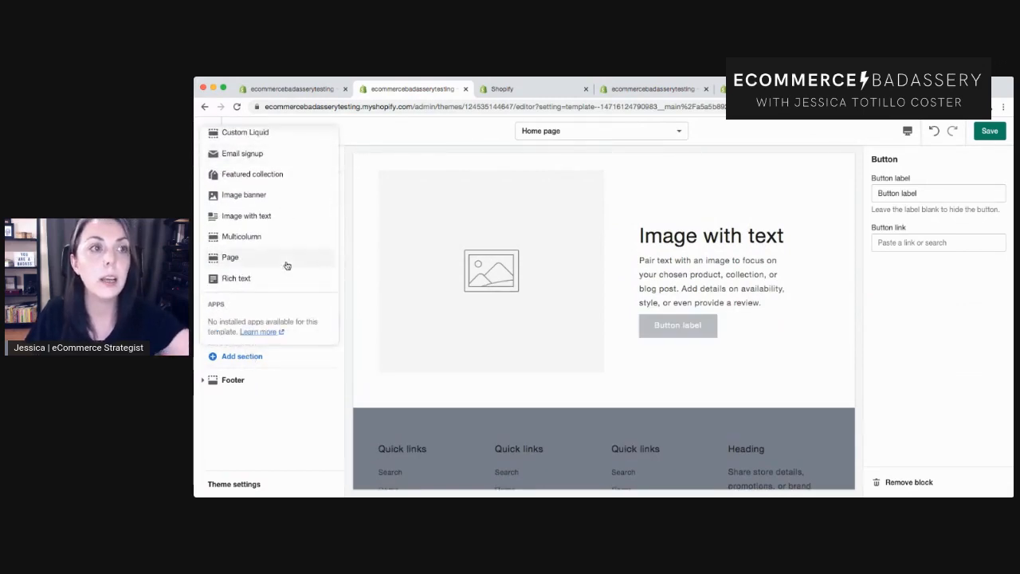
scroll(279, 265, "up", 1)
left_click(249, 255)
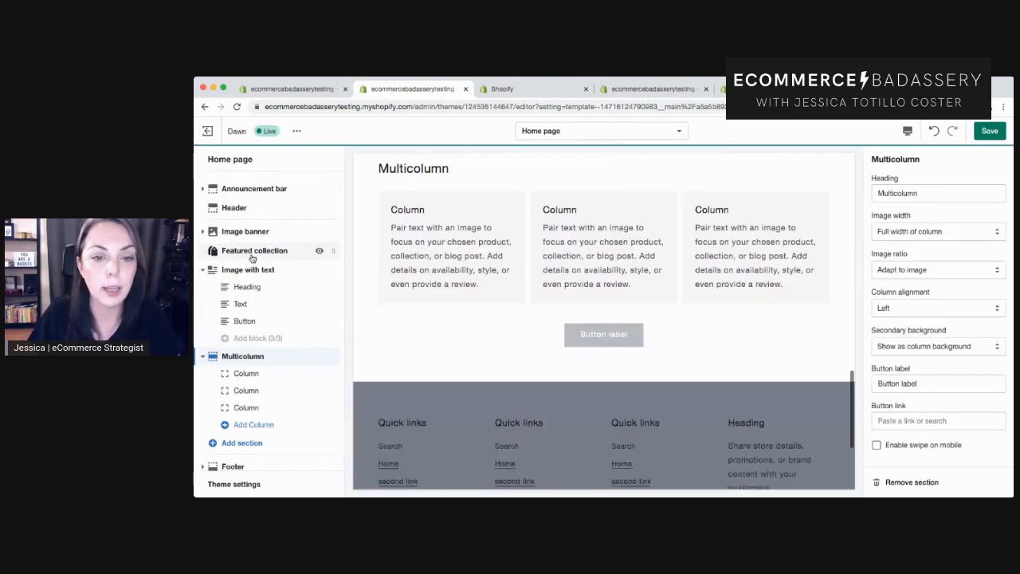
Add a fourth column to the Multicolumn section.
scroll(253, 347, "down", 1)
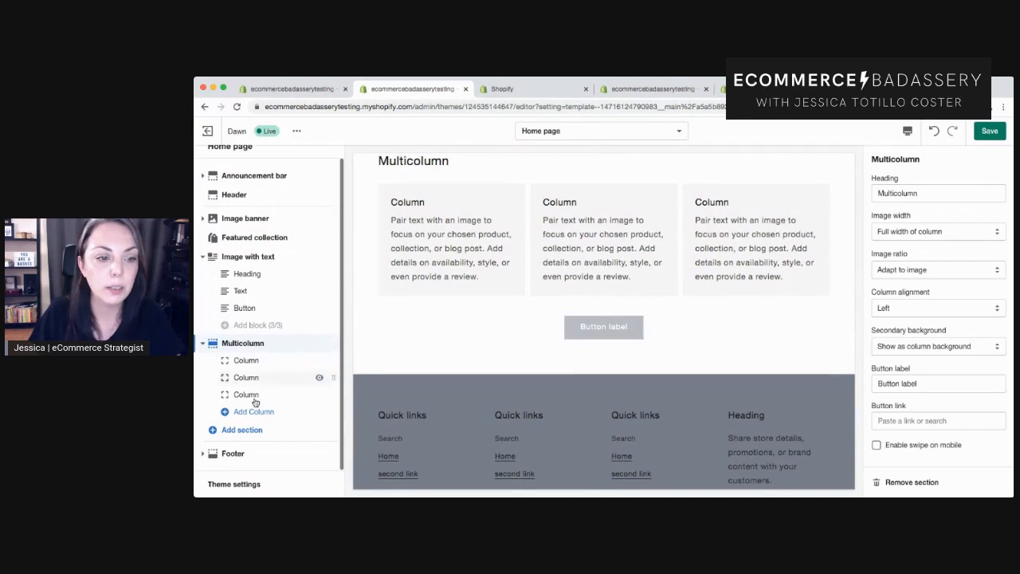
left_click(253, 361)
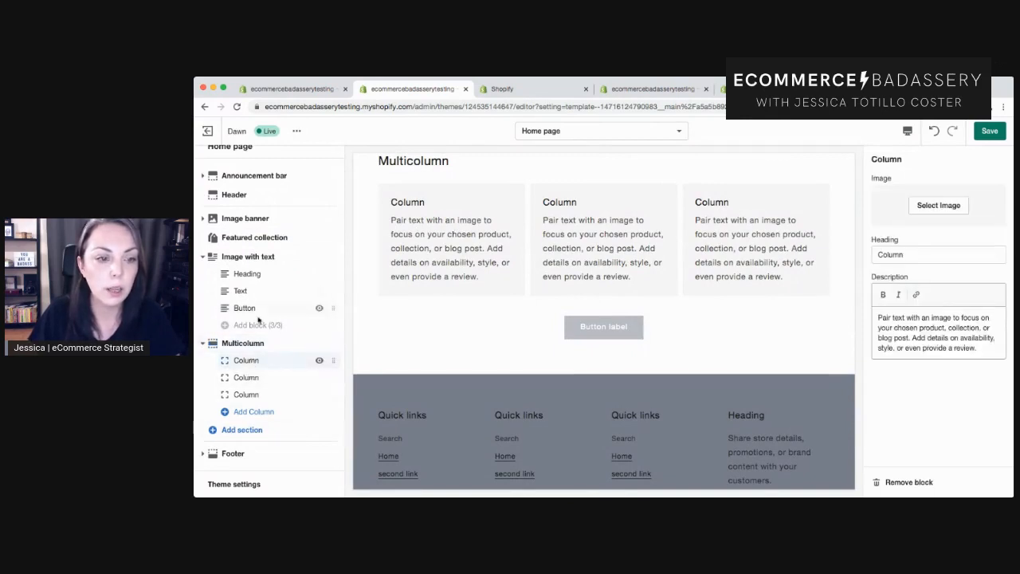
left_click(252, 412)
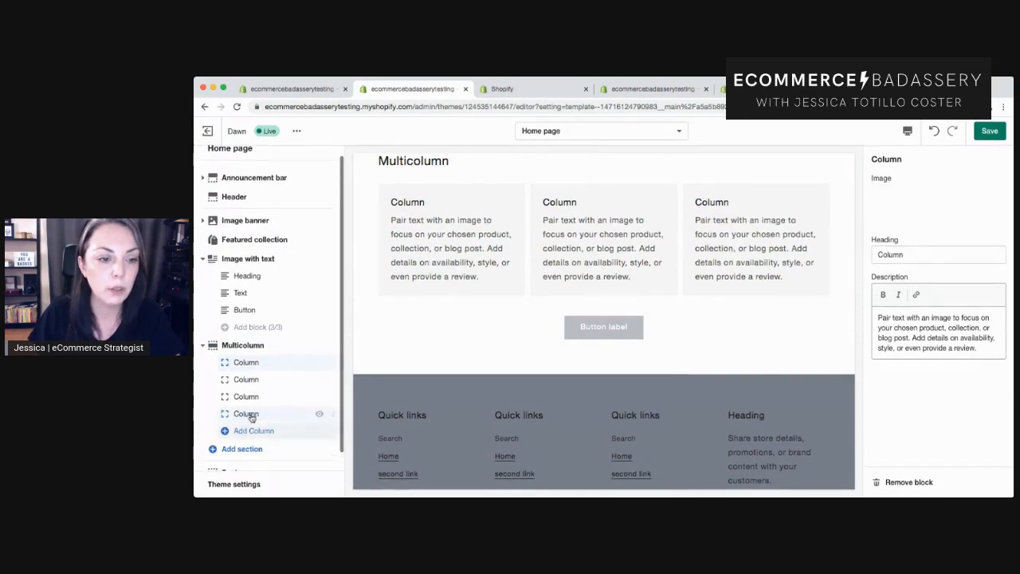
scroll(262, 446, "down", 1)
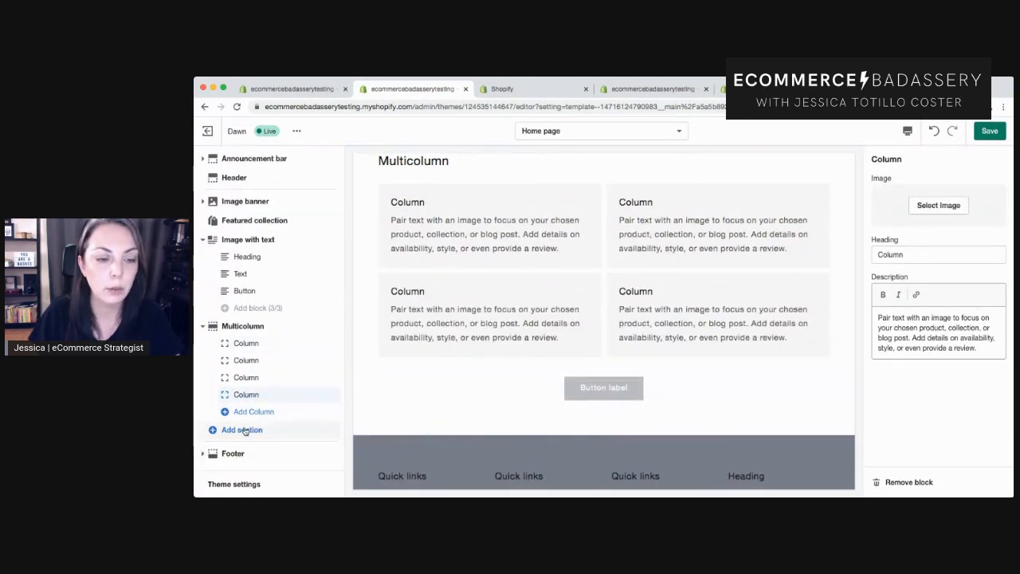
Add a Blog posts section to the home page below the Multicolumn section.
left_click(240, 430)
scroll(312, 340, "down", 1)
scroll(313, 341, "up", 2)
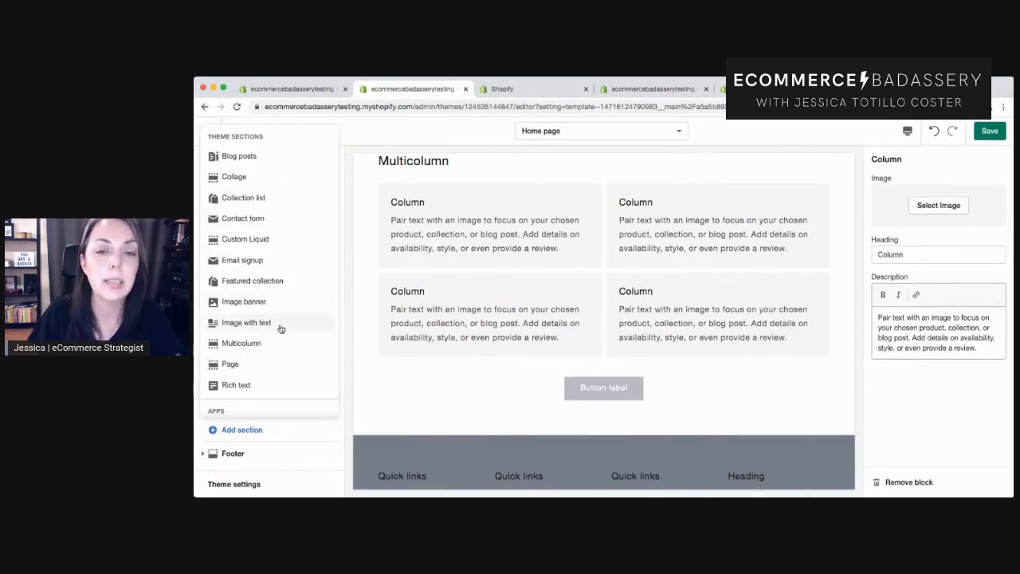
left_click(239, 156)
scroll(558, 327, "down", 6)
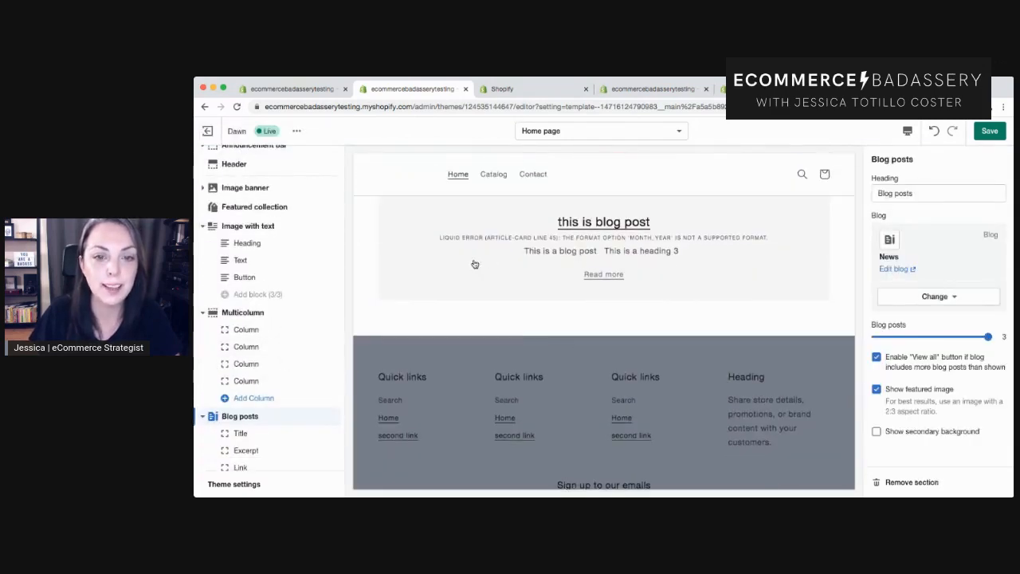
scroll(463, 289, "up", 1)
scroll(463, 289, "down", 4)
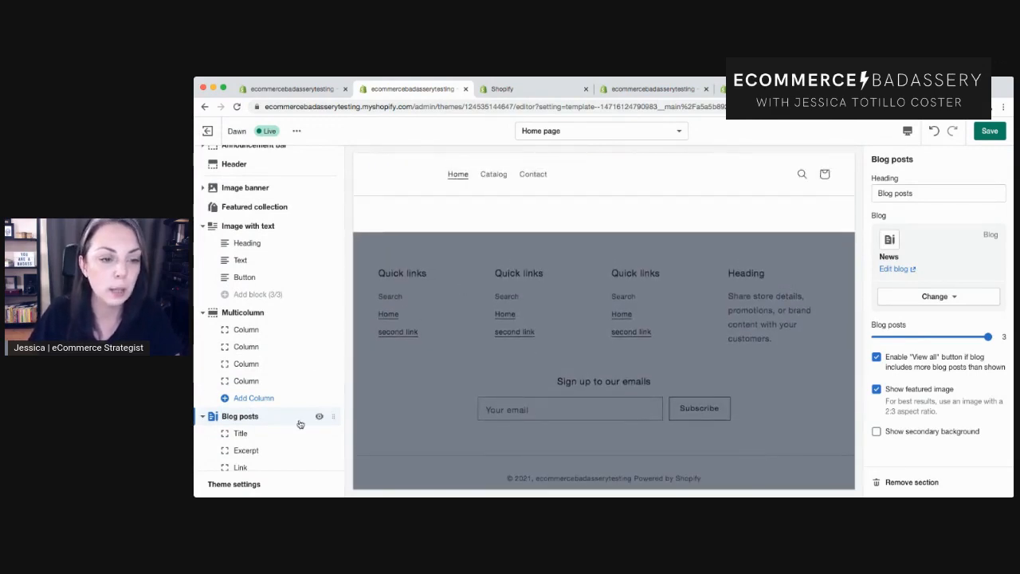
Hide the Blog posts section on the home page.
left_click(318, 418)
scroll(543, 357, "up", 15)
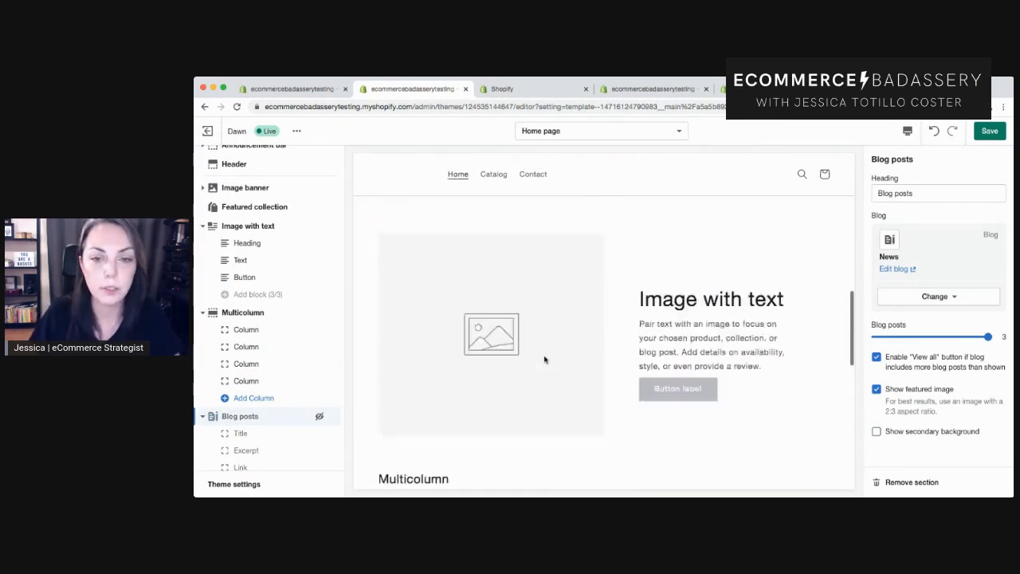
scroll(545, 359, "up", 3)
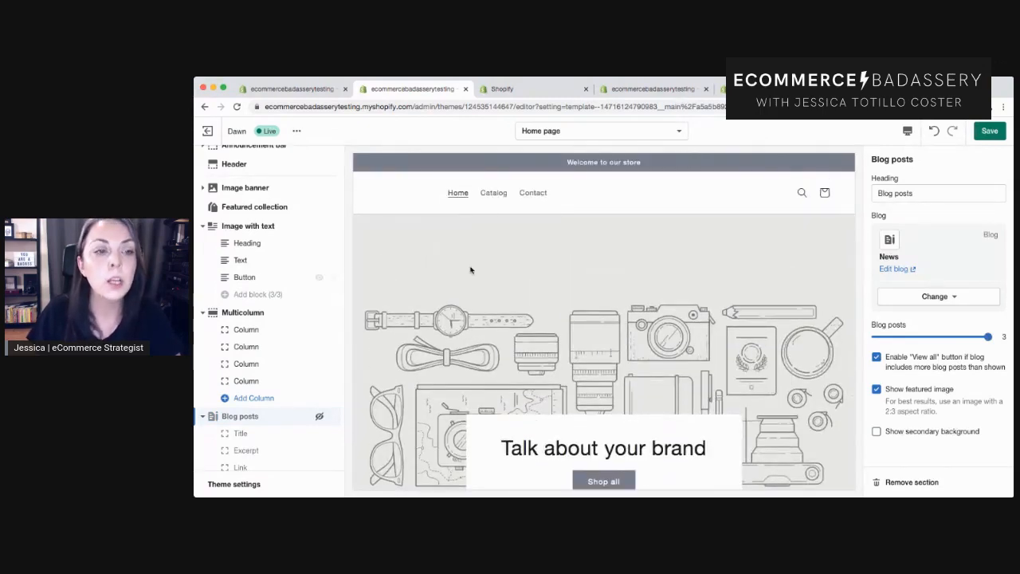
Switch the theme editor to the Default product template.
left_click(531, 132)
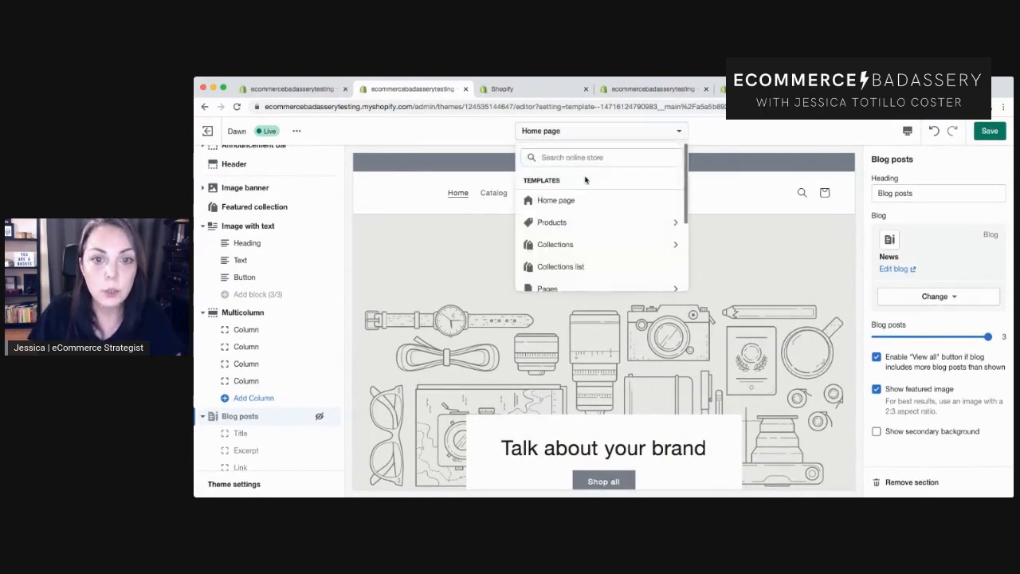
left_click(535, 221)
left_click(544, 203)
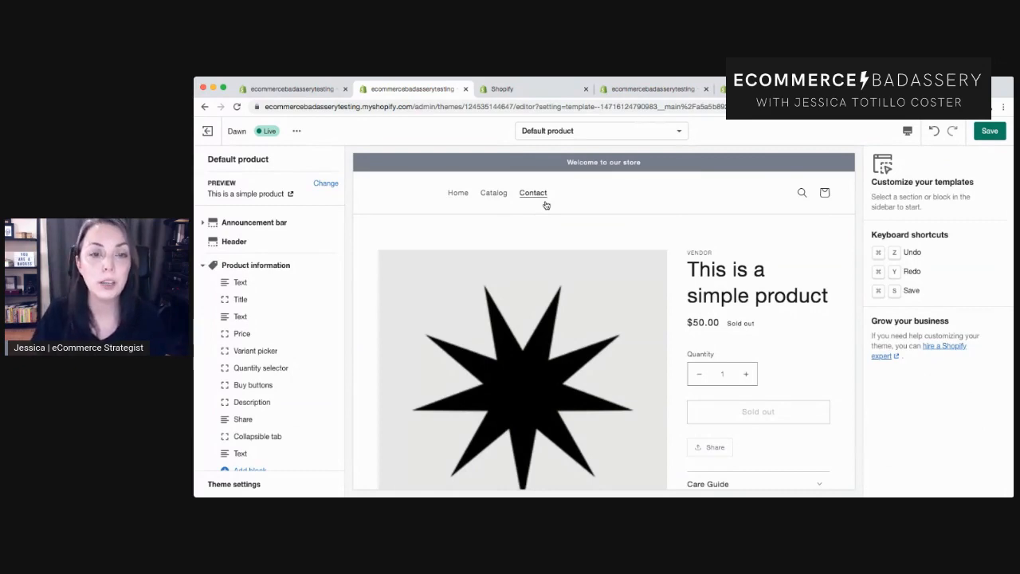
Move the vendor Text block below the Title block in the Product information section.
scroll(546, 205, "down", 2)
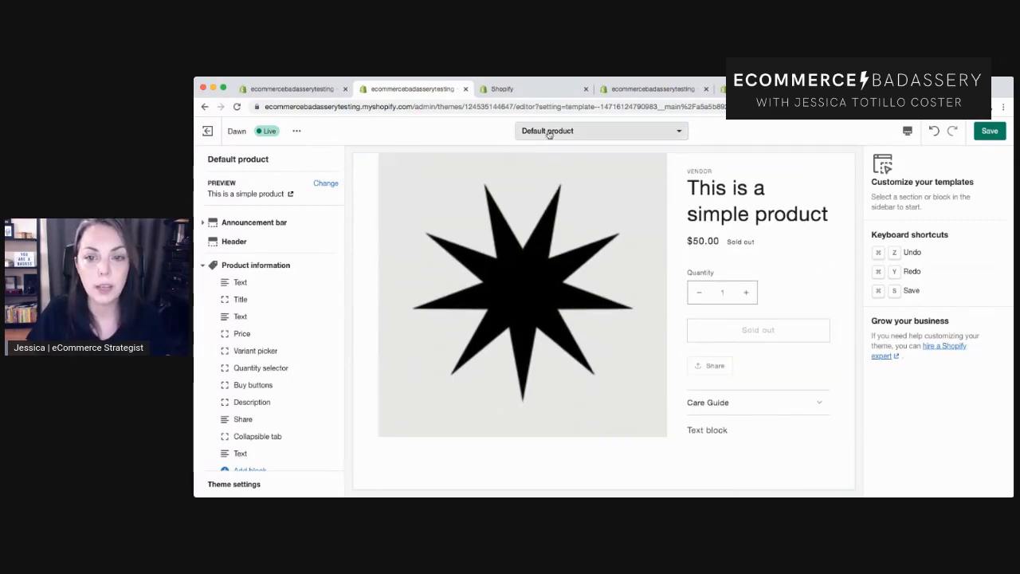
scroll(620, 354, "down", 2)
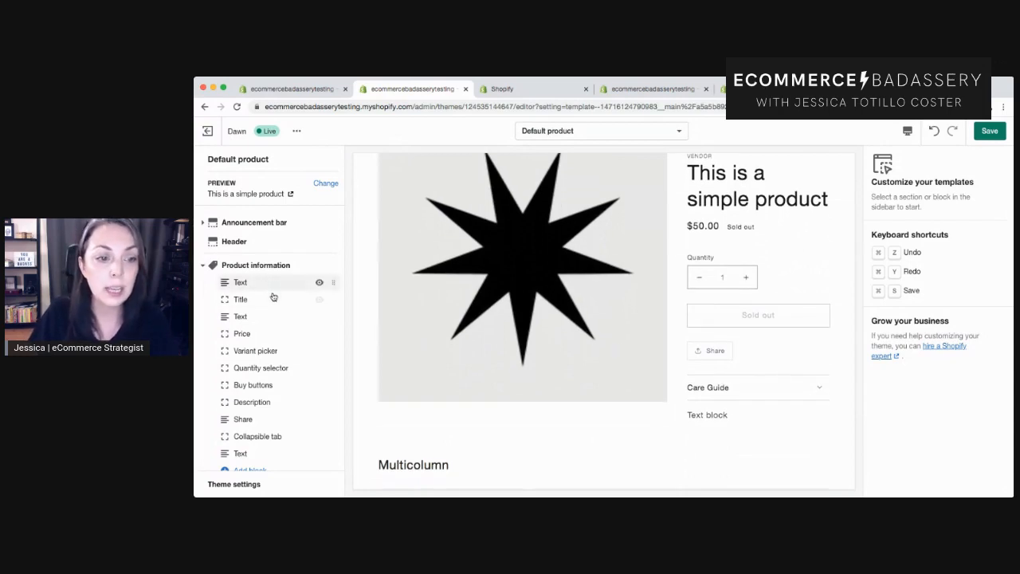
left_click_drag(333, 282, 330, 300)
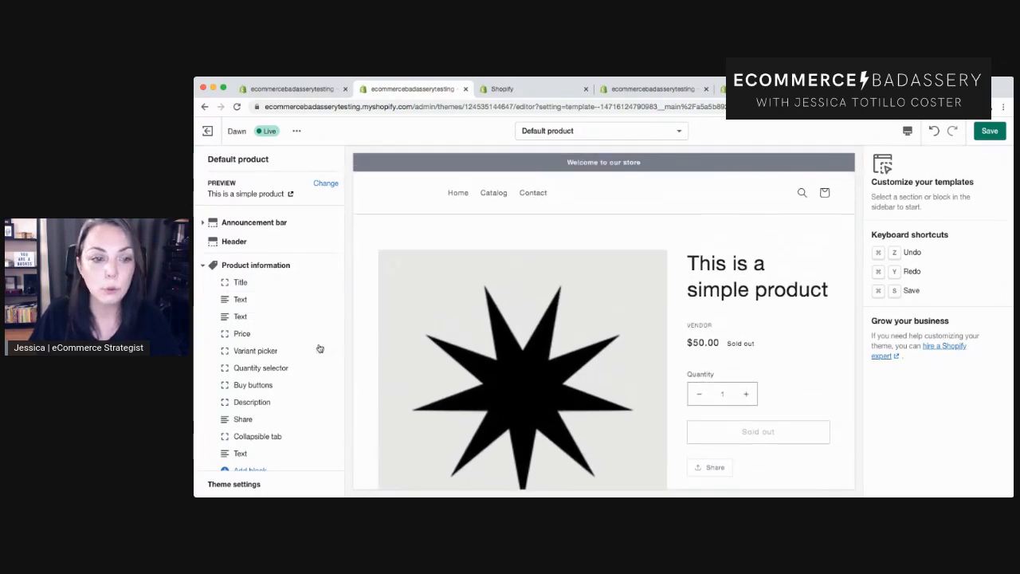
left_click_drag(334, 316, 334, 298)
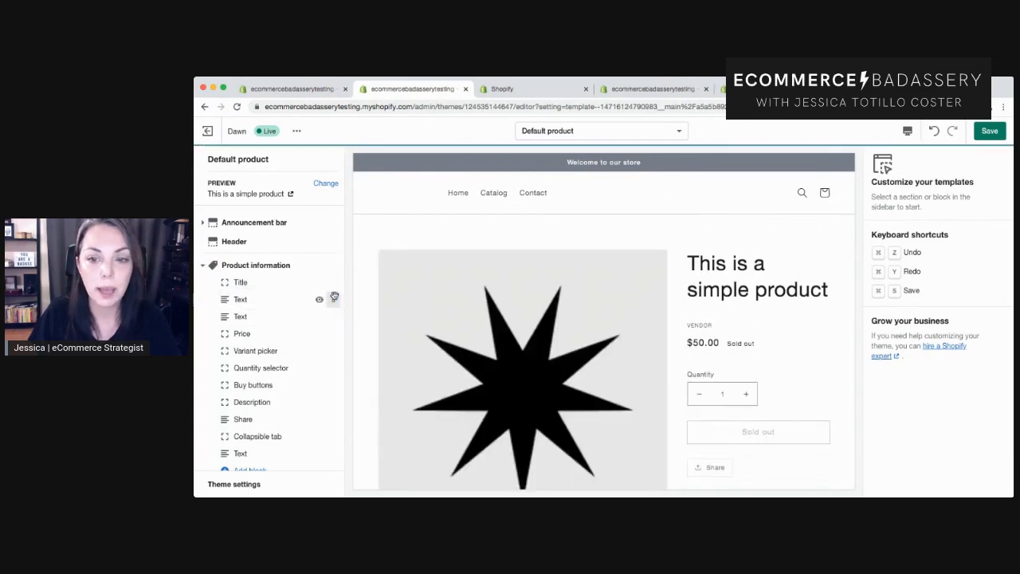
Reorder the Description block so it sits between Quantity selector and Buy buttons.
scroll(301, 364, "down", 2)
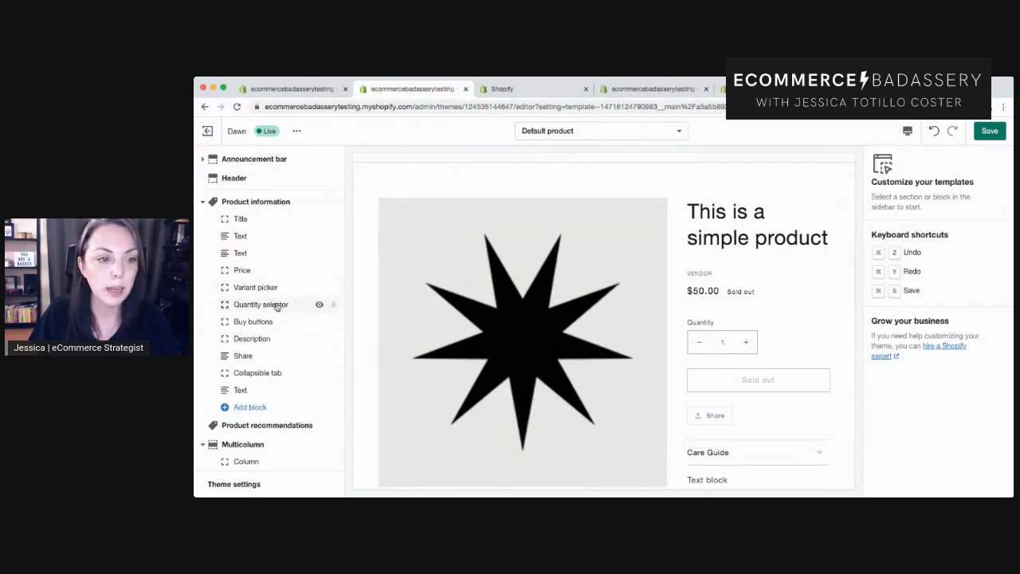
scroll(277, 320, "down", 2)
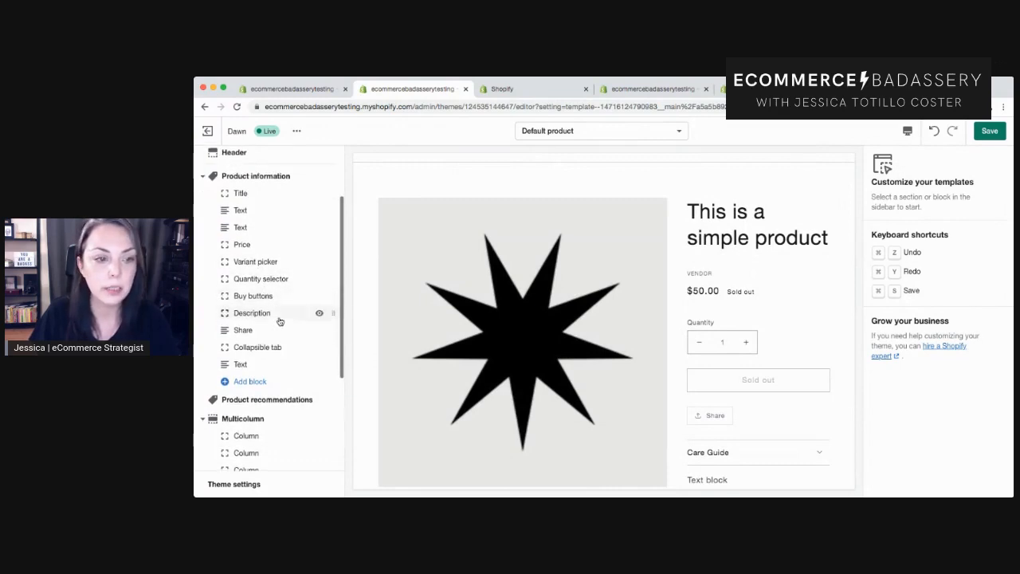
left_click_drag(331, 291, 337, 220)
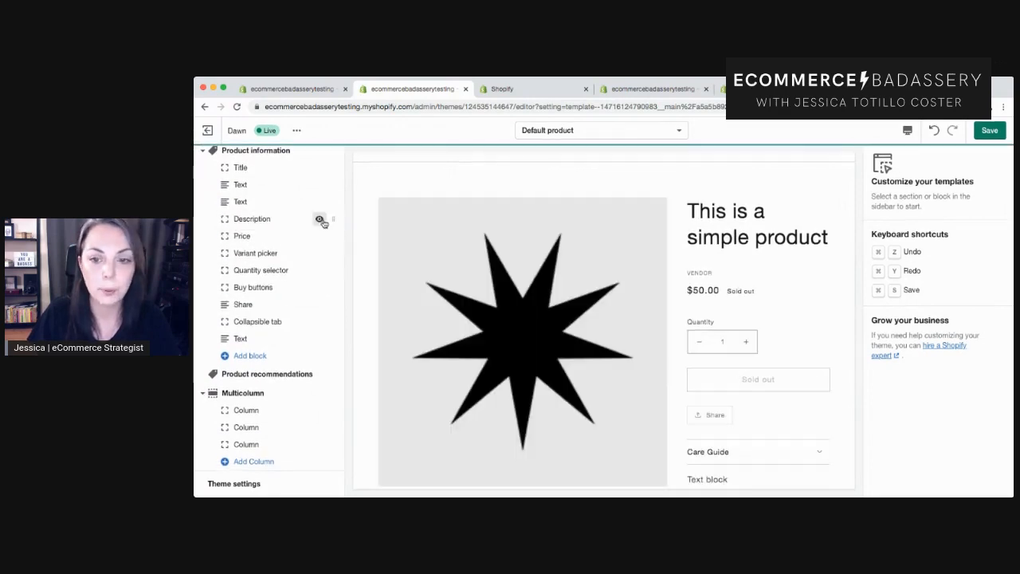
scroll(762, 387, "down", 2)
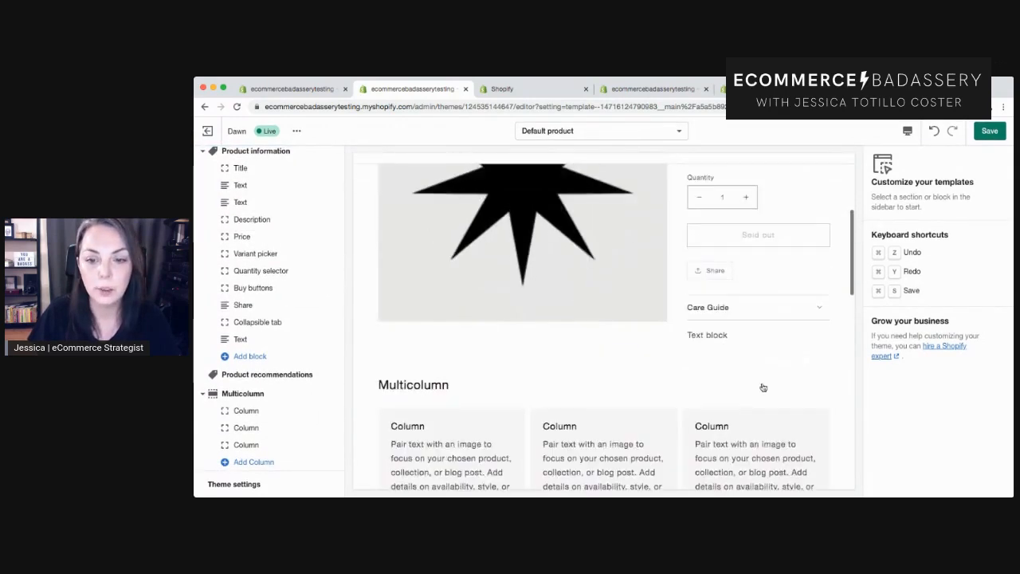
scroll(763, 387, "up", 3)
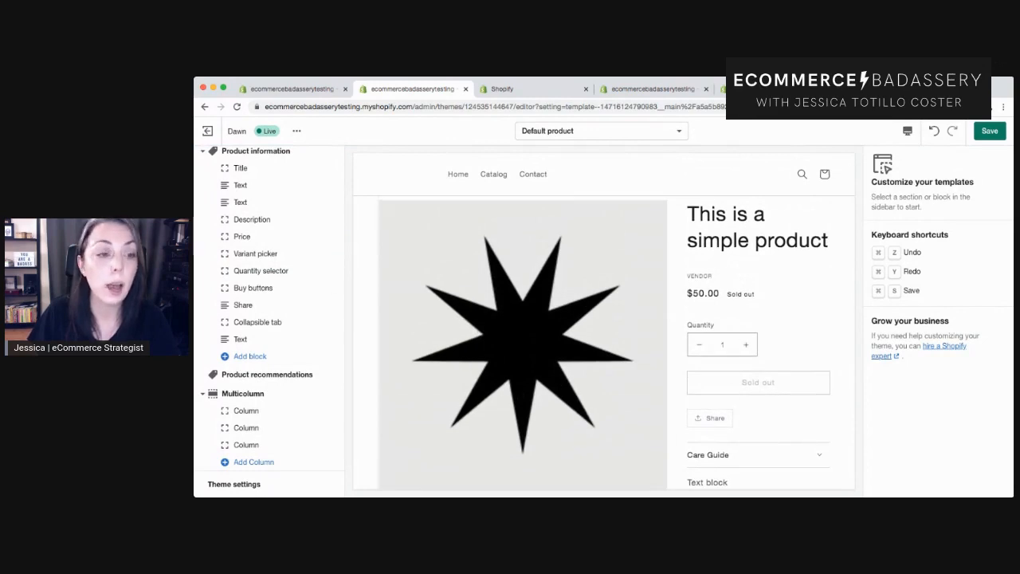
left_click_drag(333, 220, 321, 270)
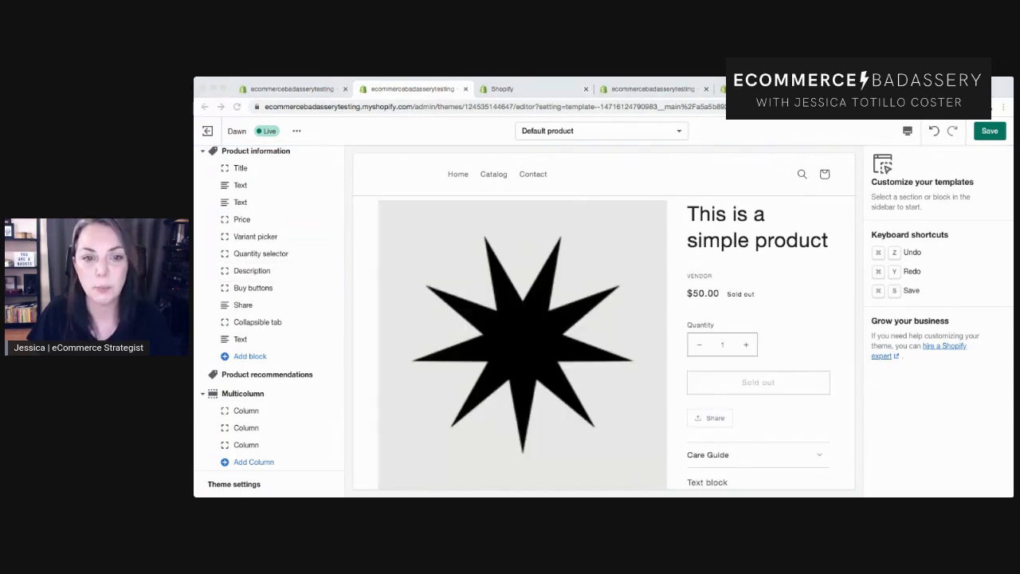
Review the Care Guide metafields on the products' admin pages and the store's metafield definitions.
left_click(268, 81)
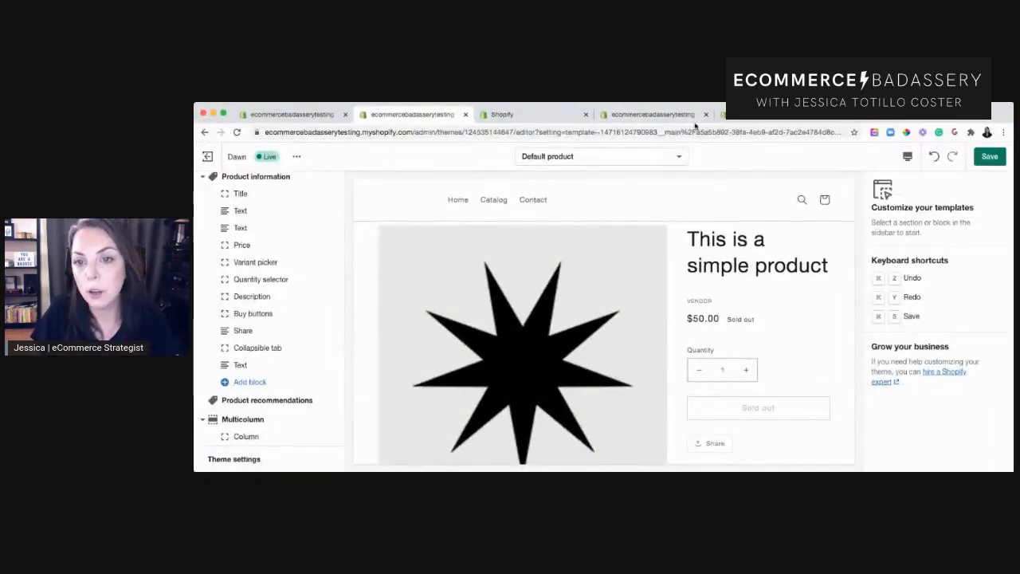
left_click(659, 118)
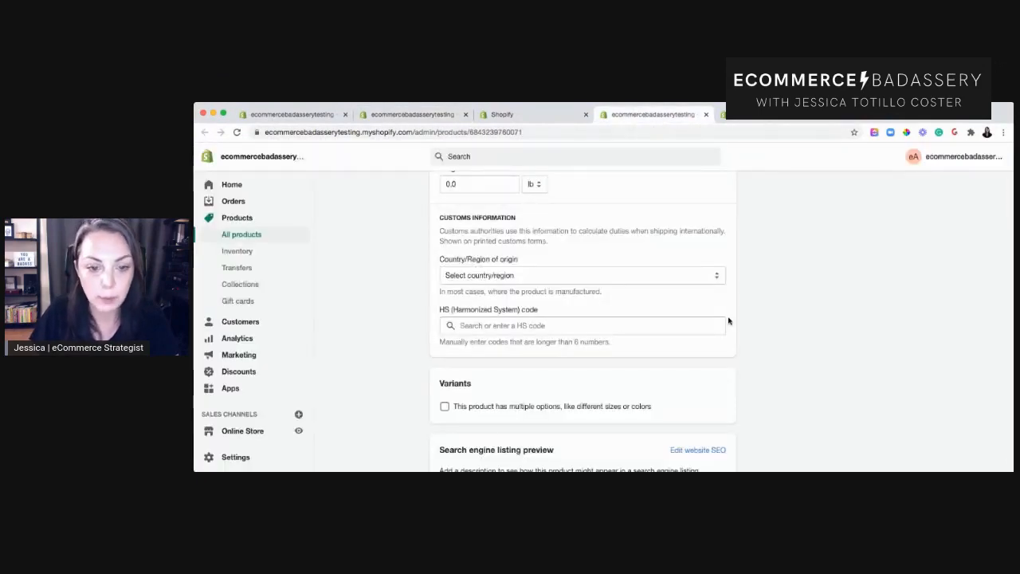
scroll(729, 321, "down", 3)
scroll(729, 321, "up", 15)
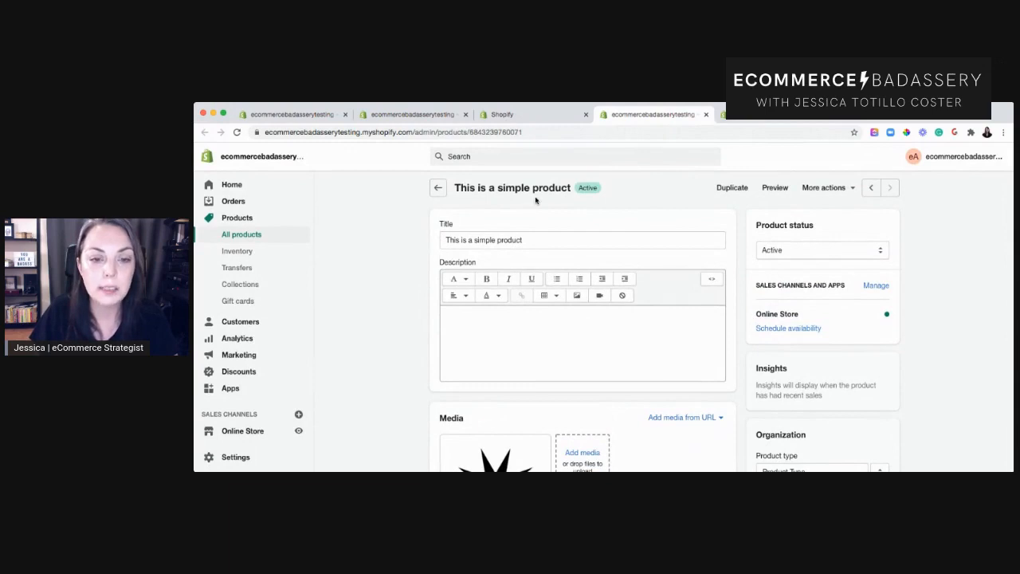
scroll(691, 335, "down", 10)
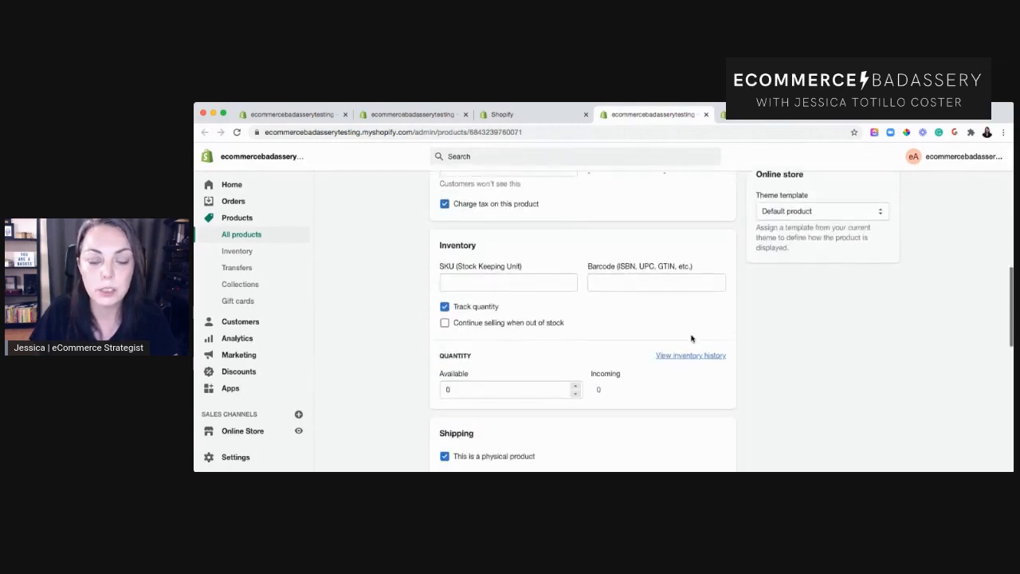
scroll(691, 338, "down", 4)
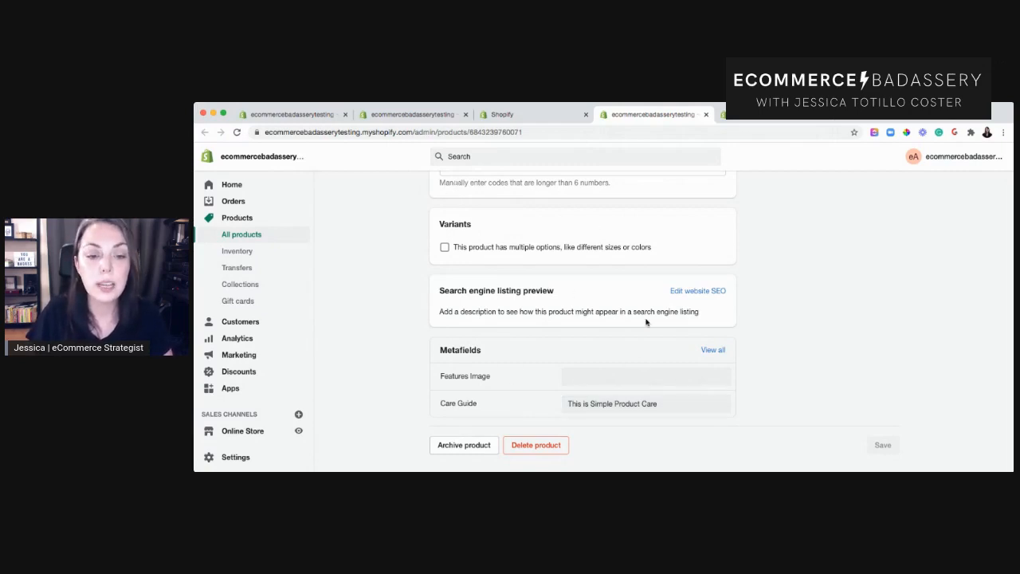
left_click(767, 118)
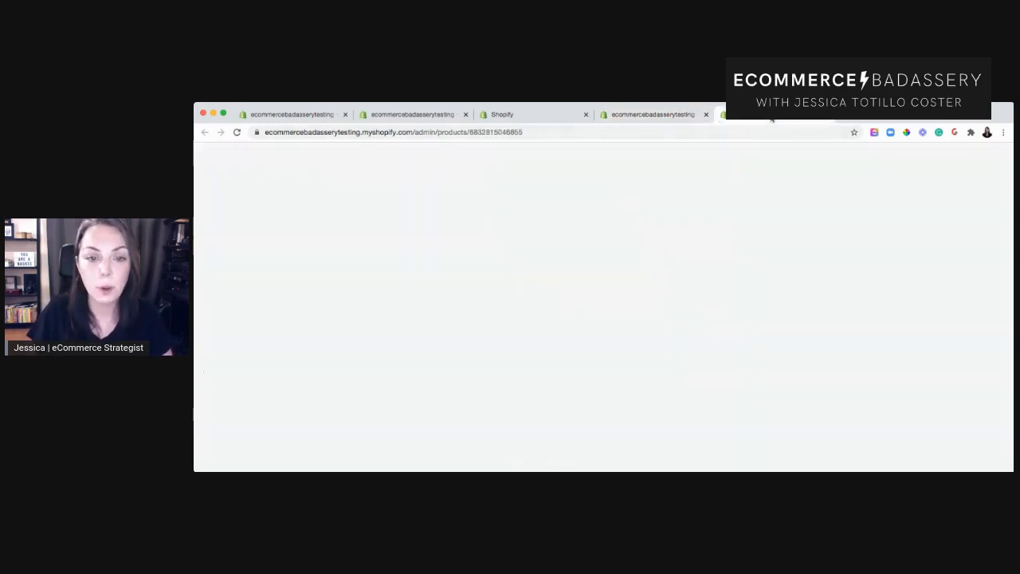
scroll(624, 322, "down", 20)
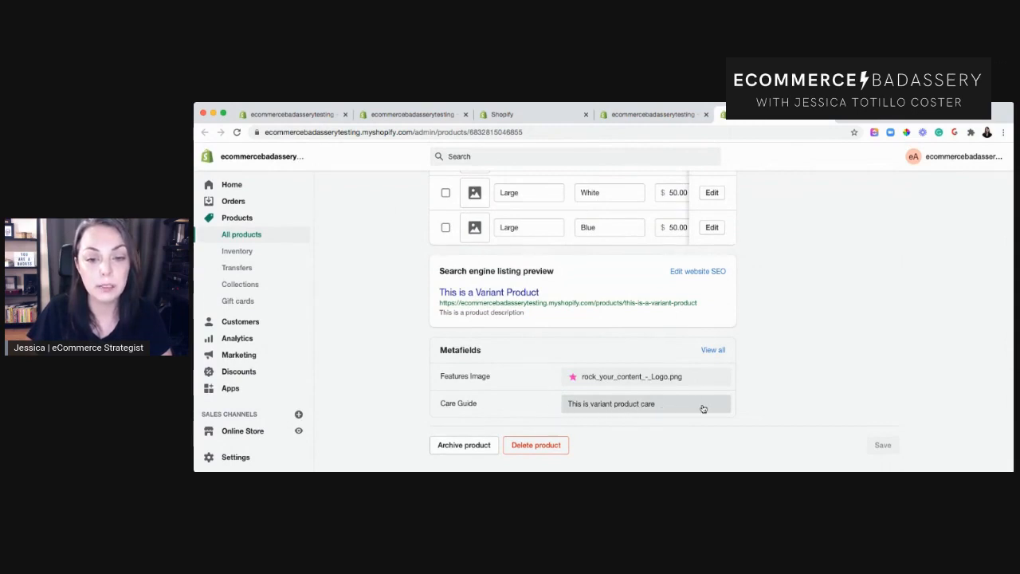
left_click(657, 115)
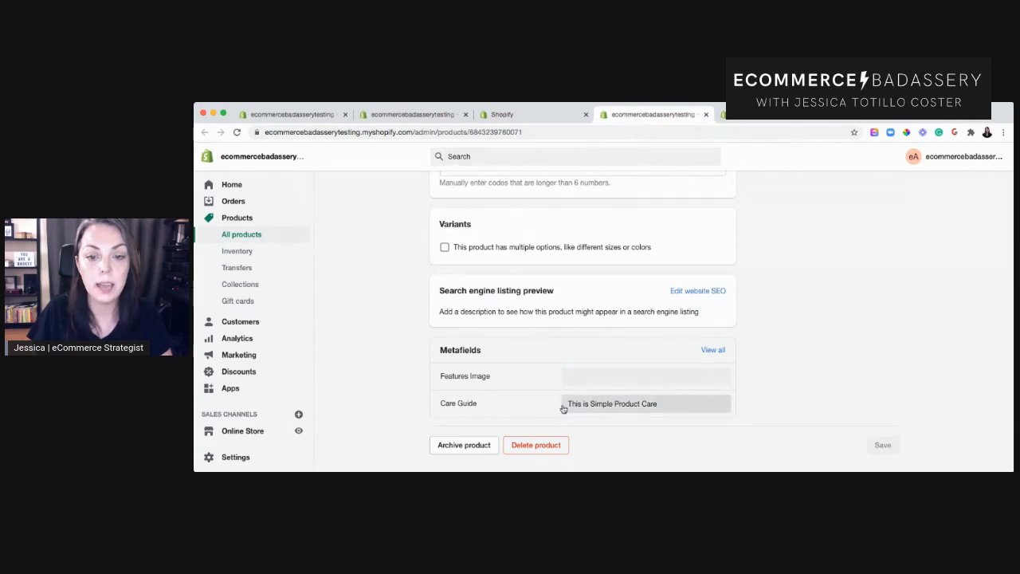
left_click(523, 117)
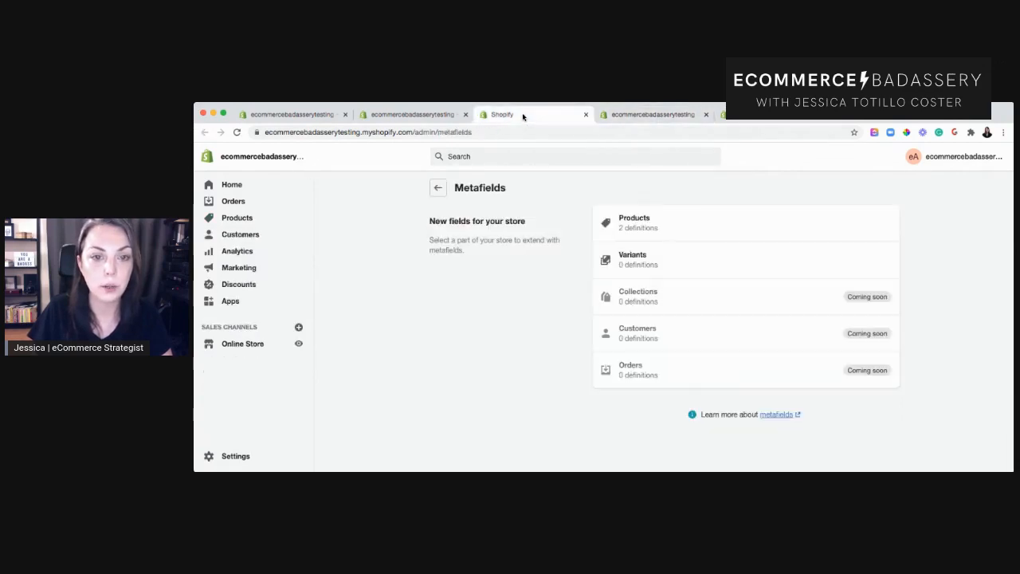
left_click(403, 115)
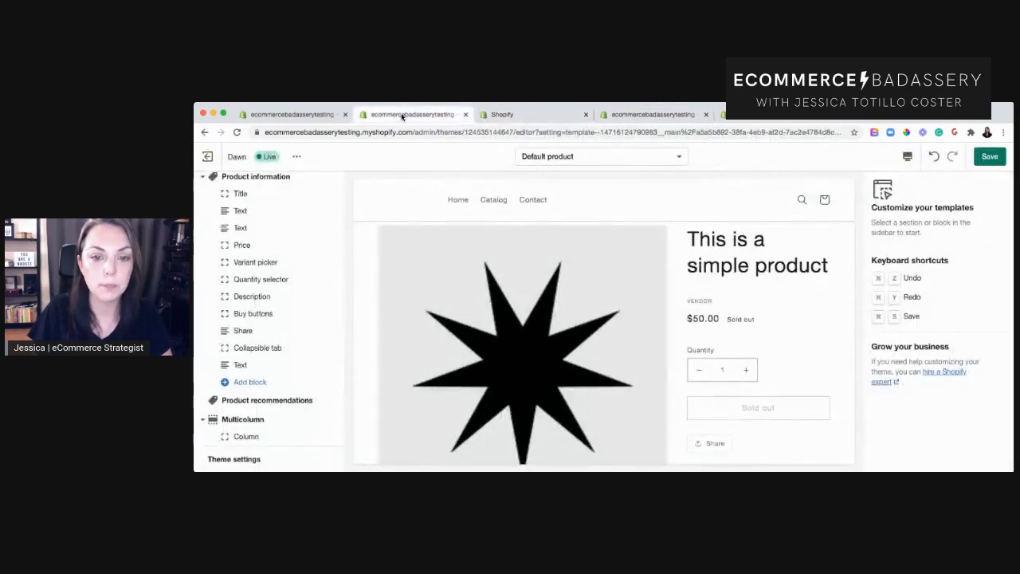
Open the Collapsible tab block and remove the Care Guide dynamic source from its tab content.
scroll(732, 371, "down", 5)
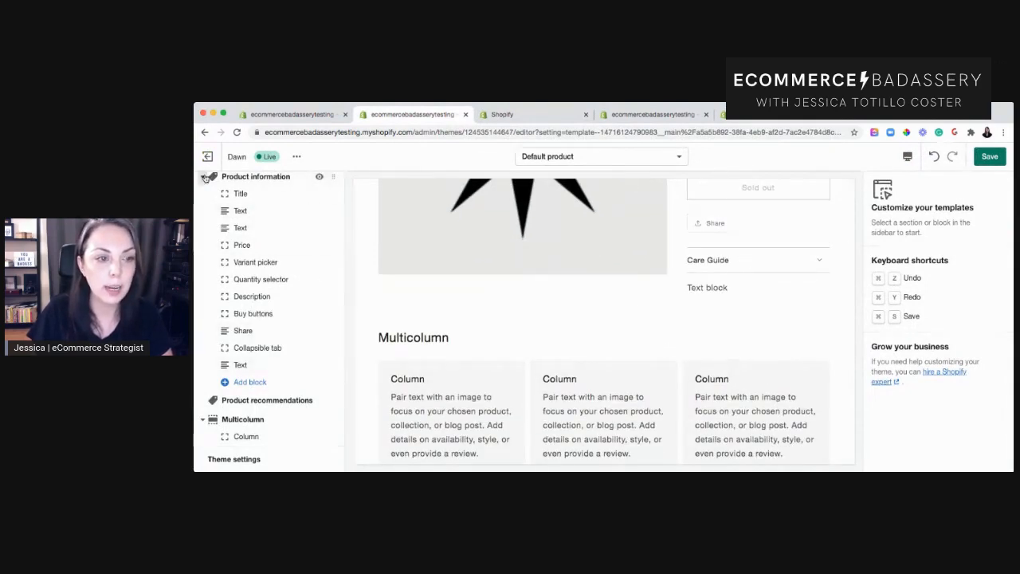
left_click(202, 176)
left_click(202, 193)
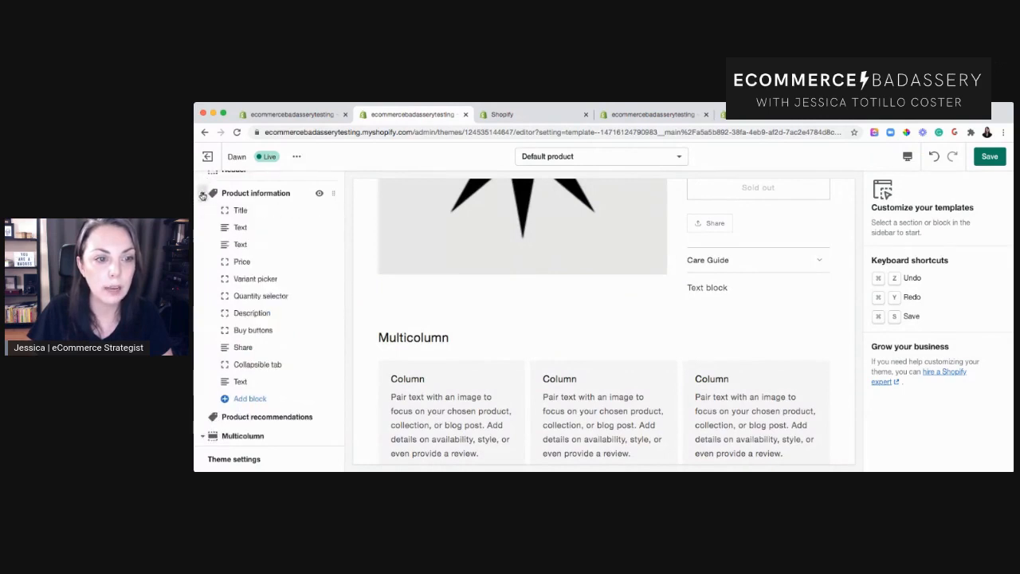
left_click(268, 365)
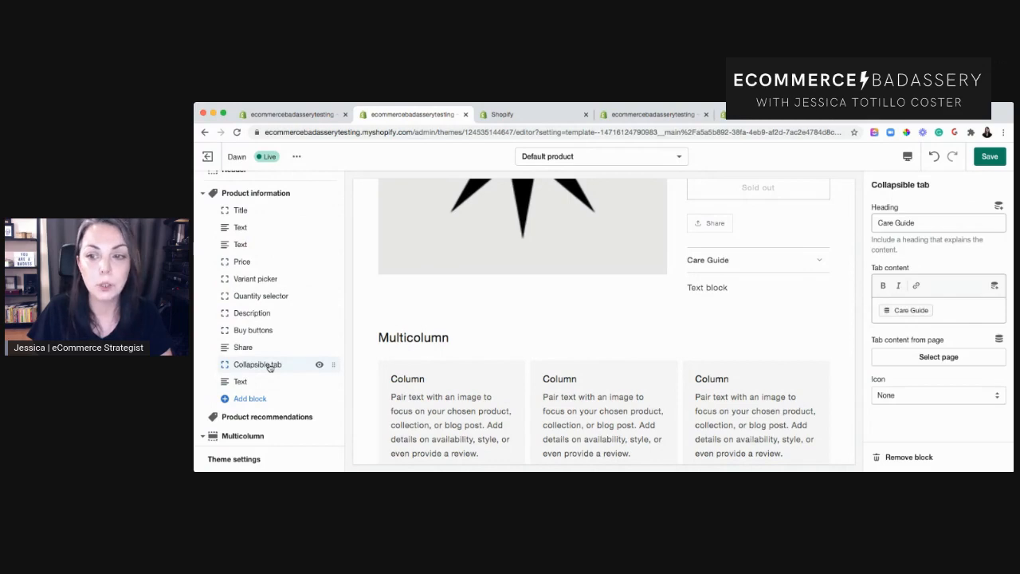
left_click(813, 263)
left_click(820, 239)
left_click(784, 263)
left_click(778, 241)
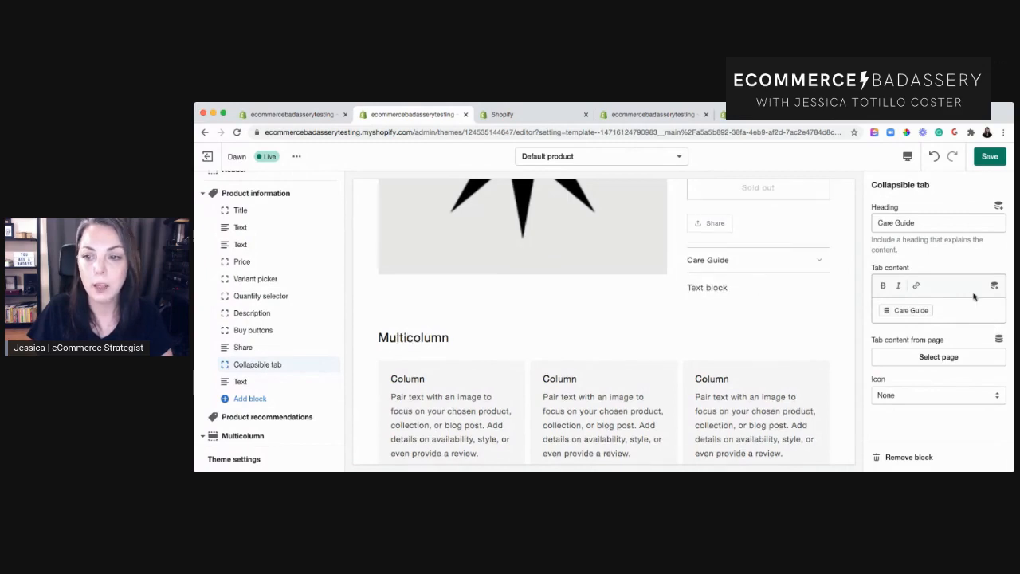
left_click(974, 311)
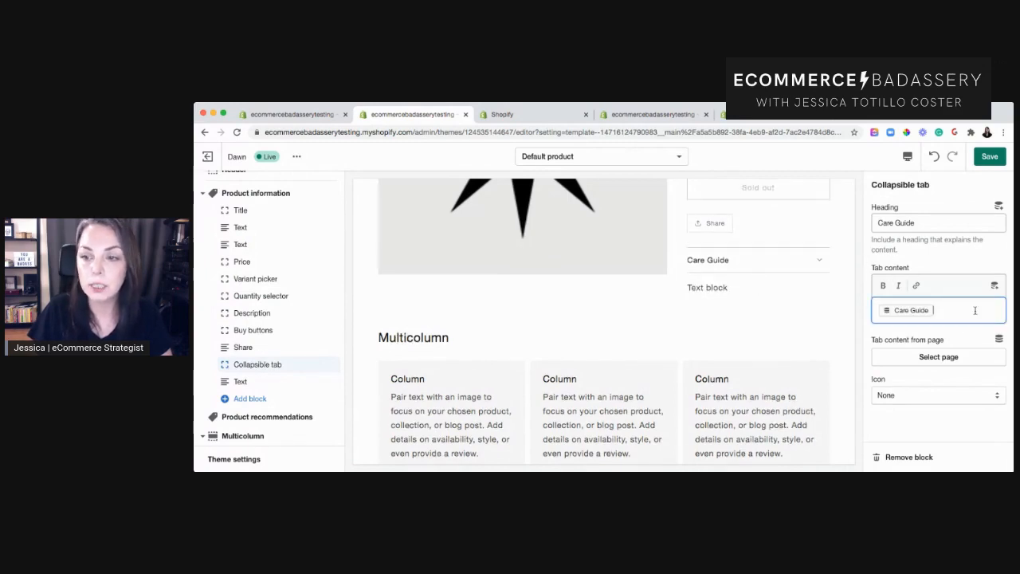
key("BackSpace")
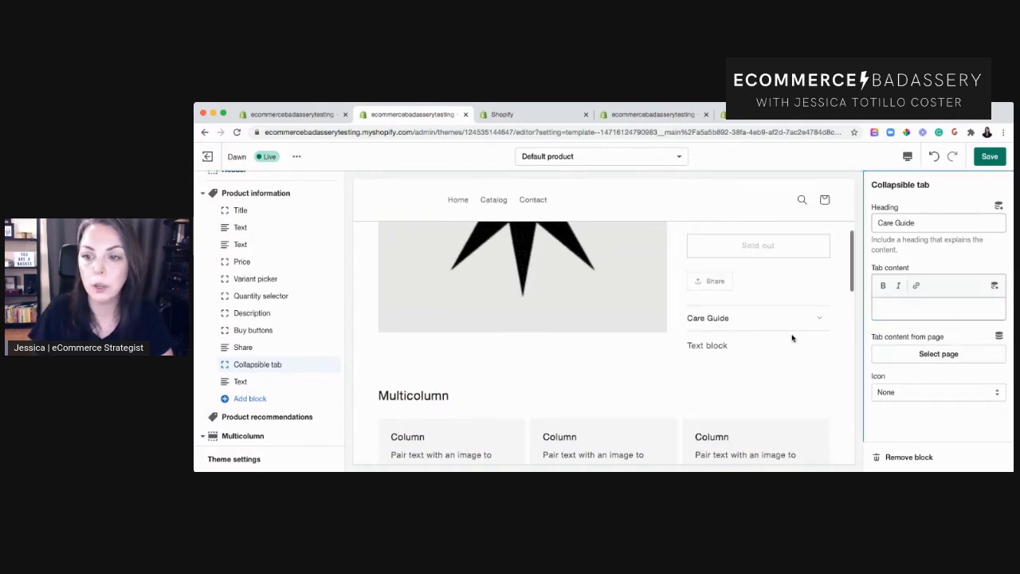
Rename the collapsible tab's heading from the Care Guide text to Product Care.
left_click(785, 322)
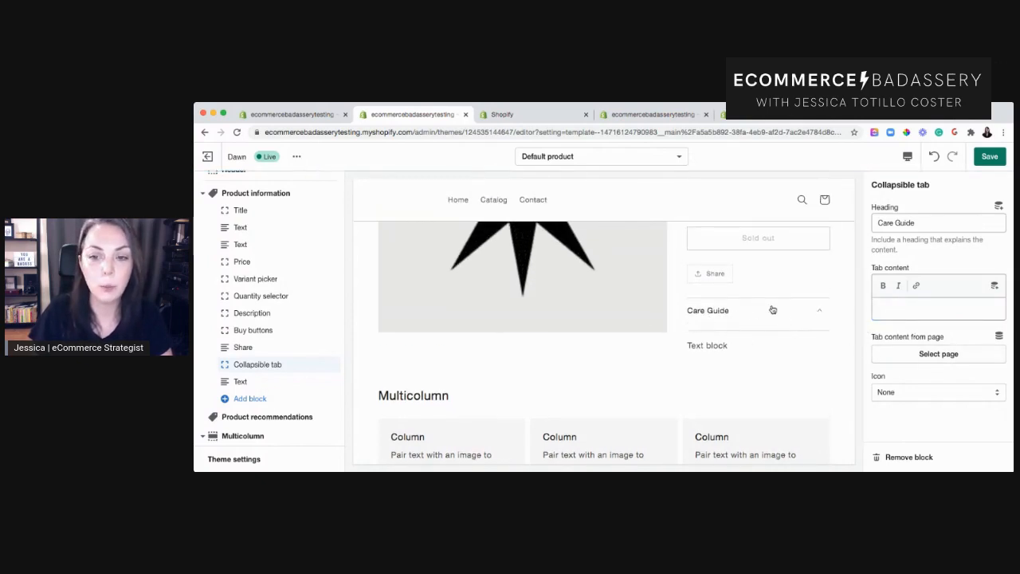
left_click(773, 308)
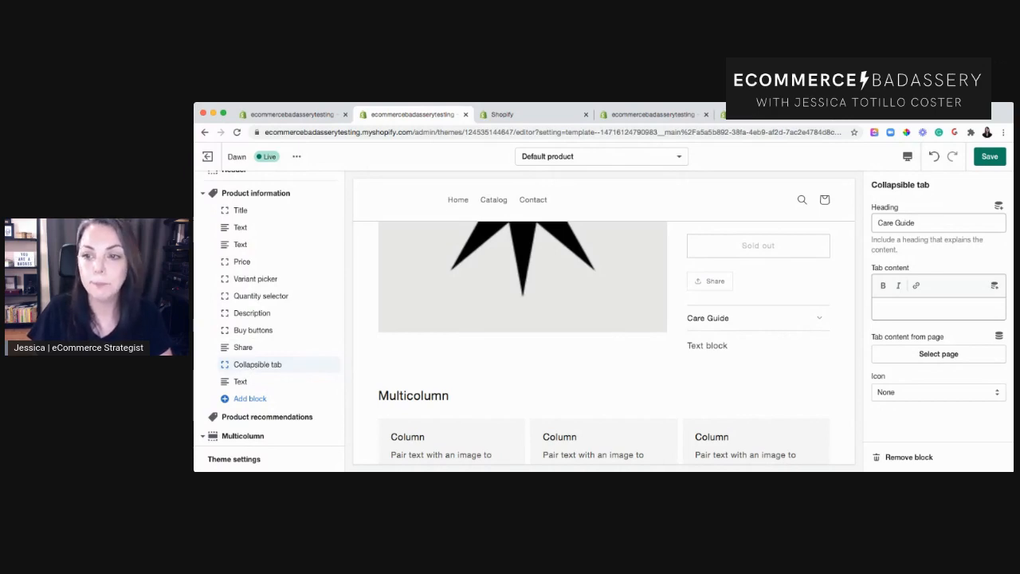
left_click_drag(878, 224, 941, 222)
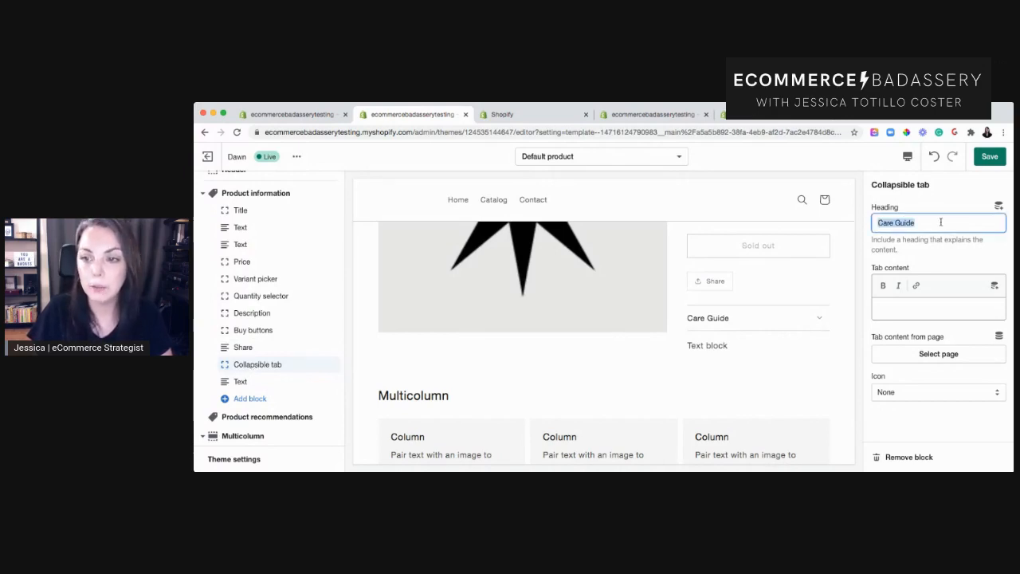
left_click(959, 222)
type("PRoduc")
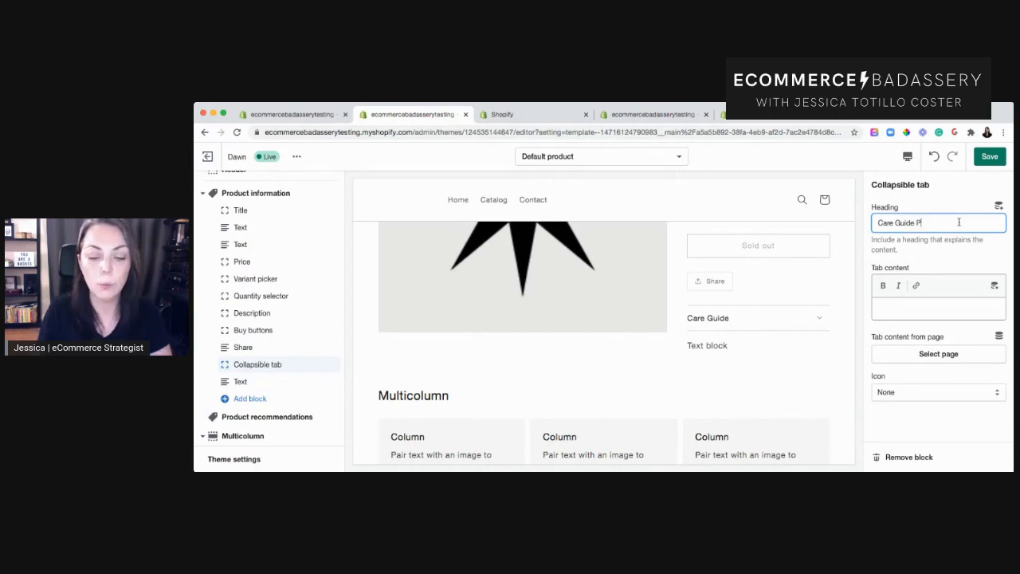
key("BackSpace")
key("BackSpace")
key("BackSpace")
key("BackSpace")
key("BackSpace")
type("r")
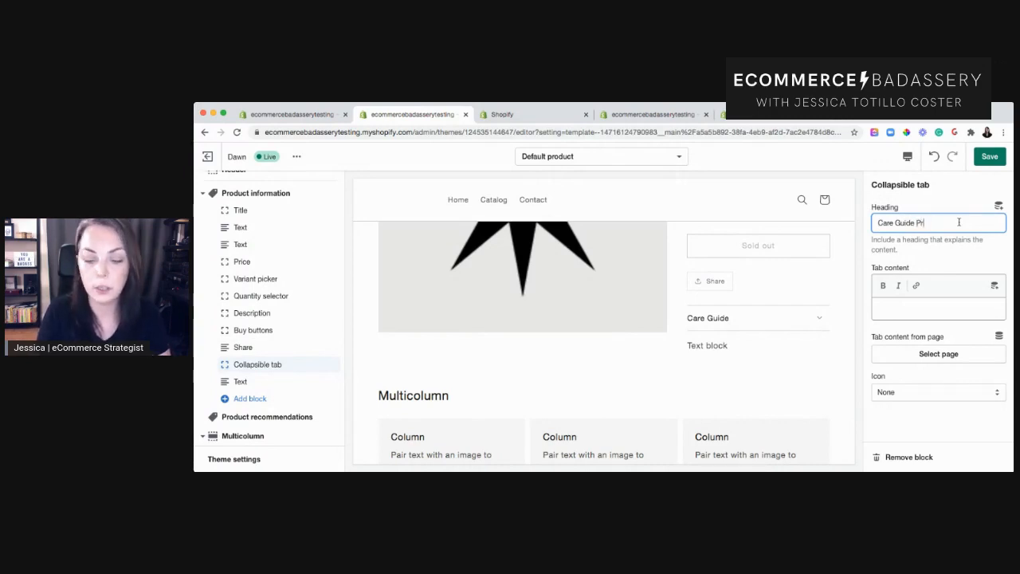
type("oduct Care")
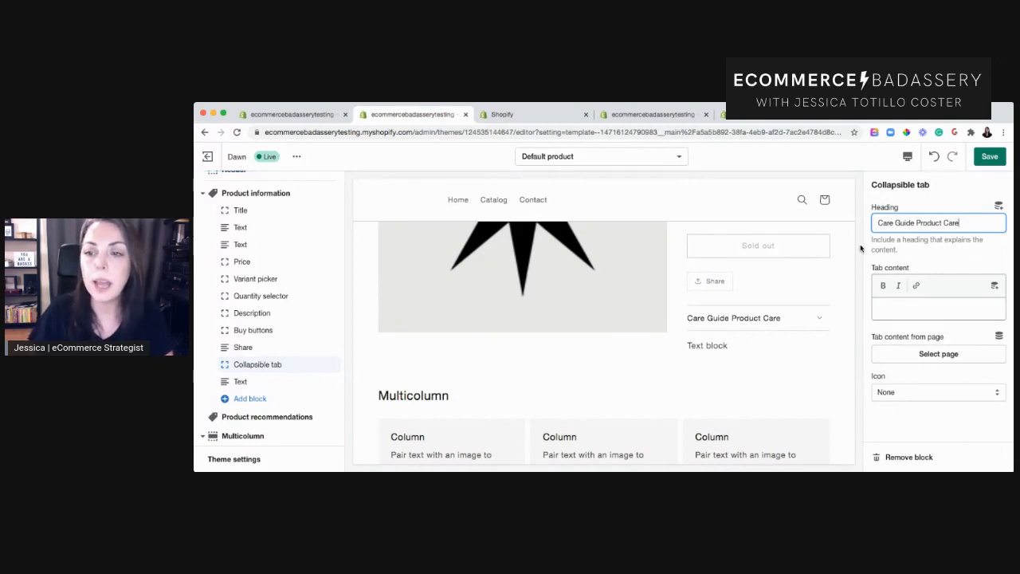
left_click_drag(919, 224, 876, 224)
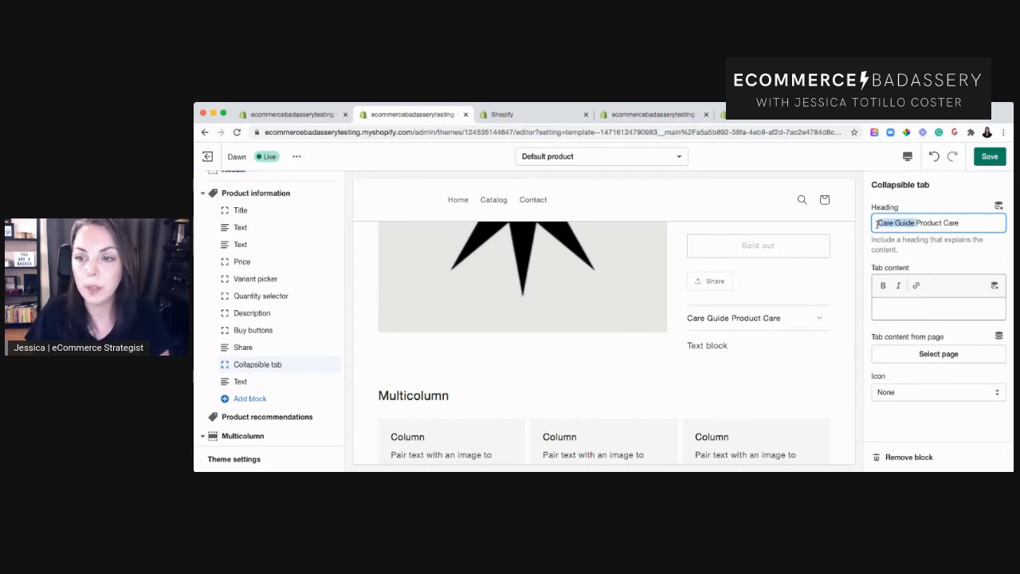
key("BackSpace")
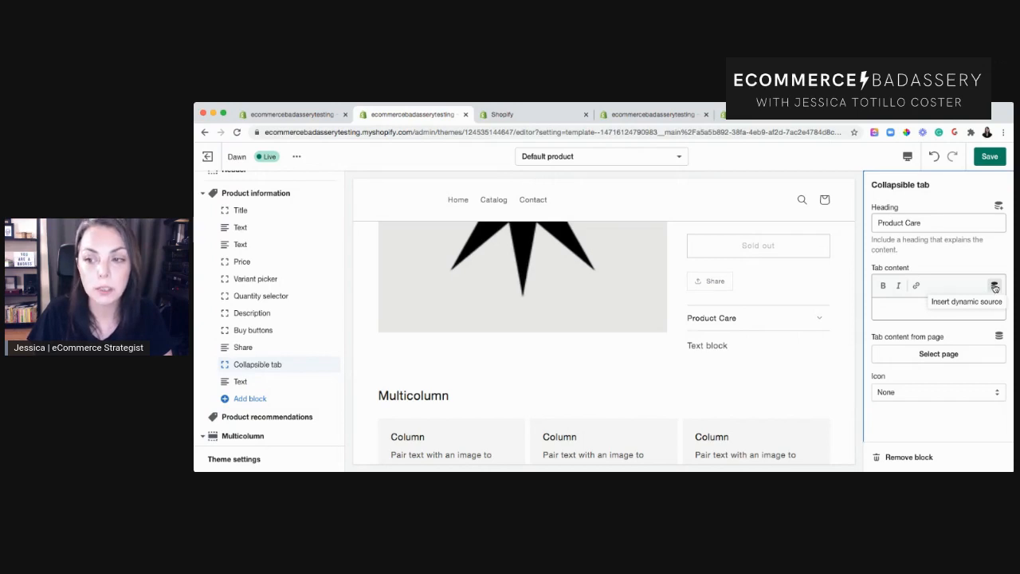
Insert the Care Guide dynamic source into the collapsible tab's content and expand the tab in the preview.
left_click(995, 286)
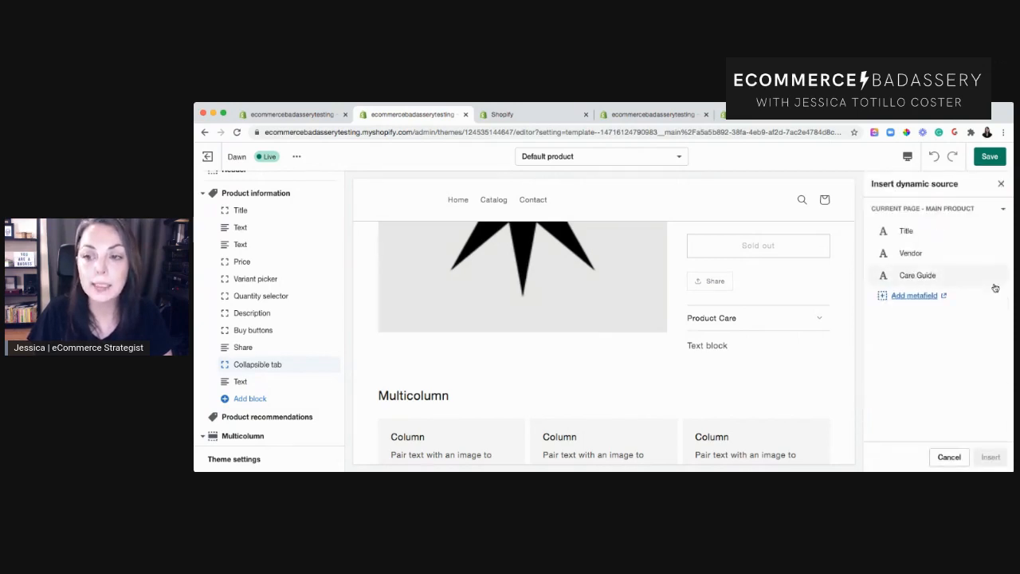
left_click(910, 279)
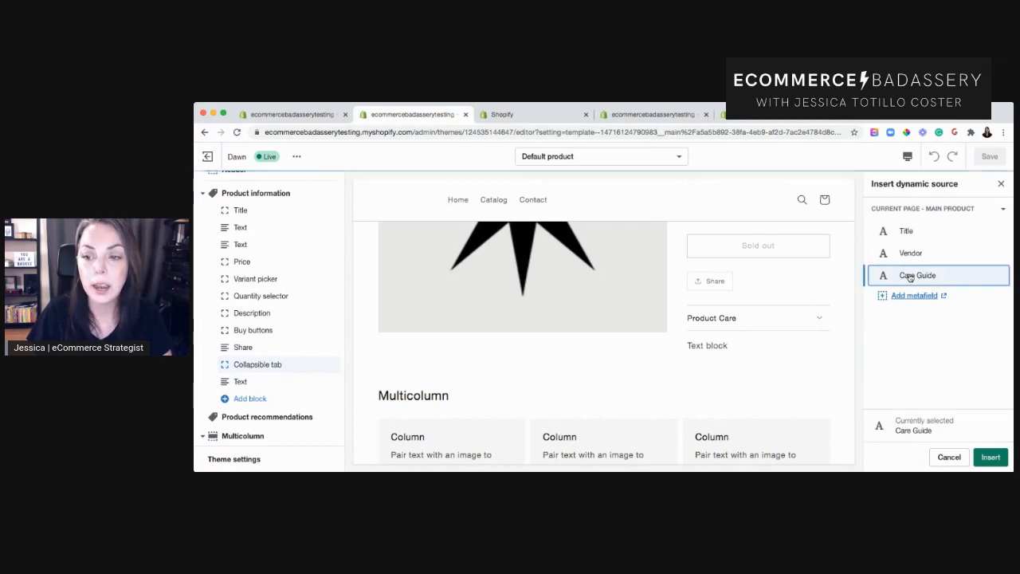
left_click(990, 456)
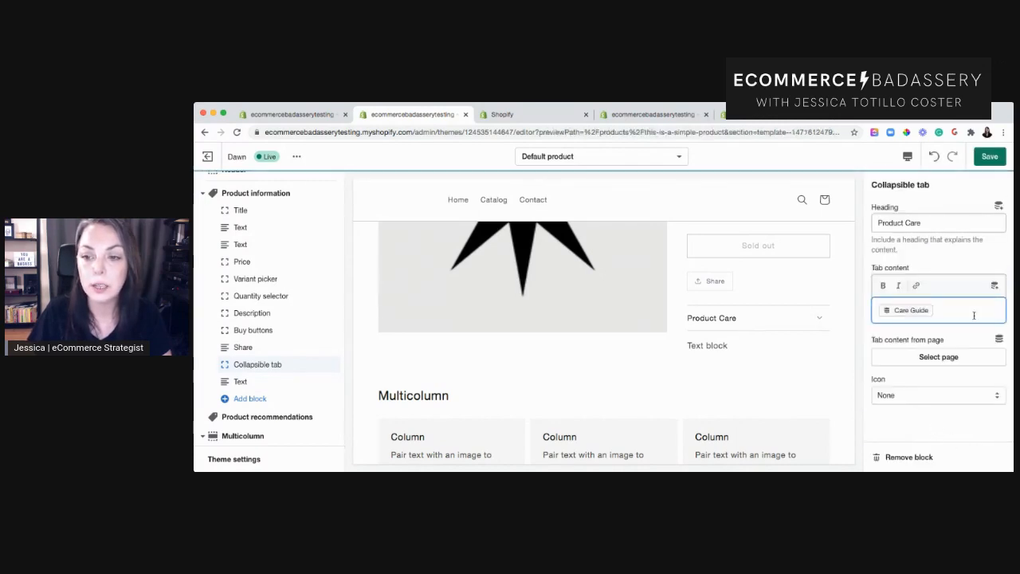
left_click(819, 319)
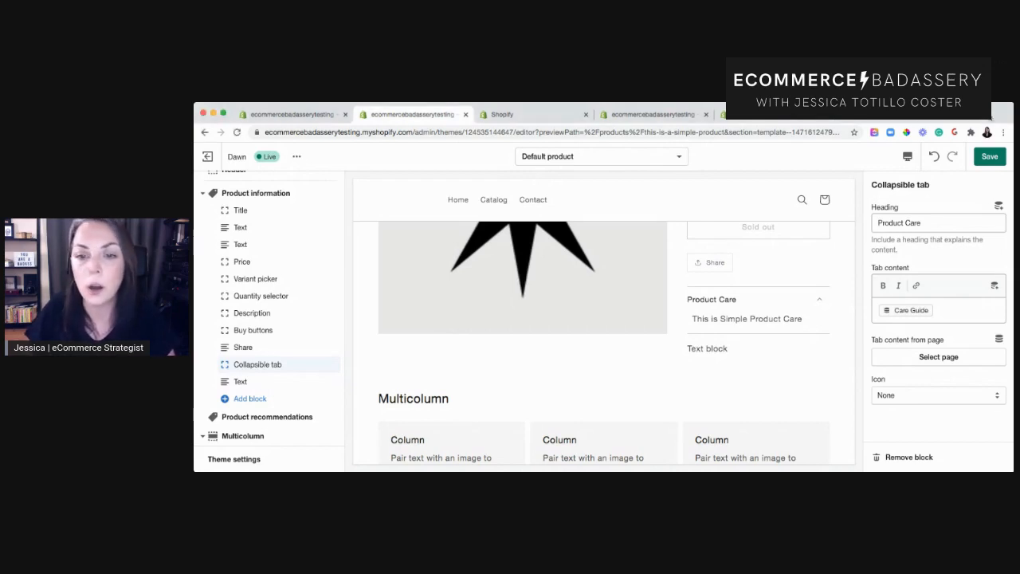
Compare the Care Guide metafield values on both products' admin pages and the store's metafield definitions.
left_click(628, 117)
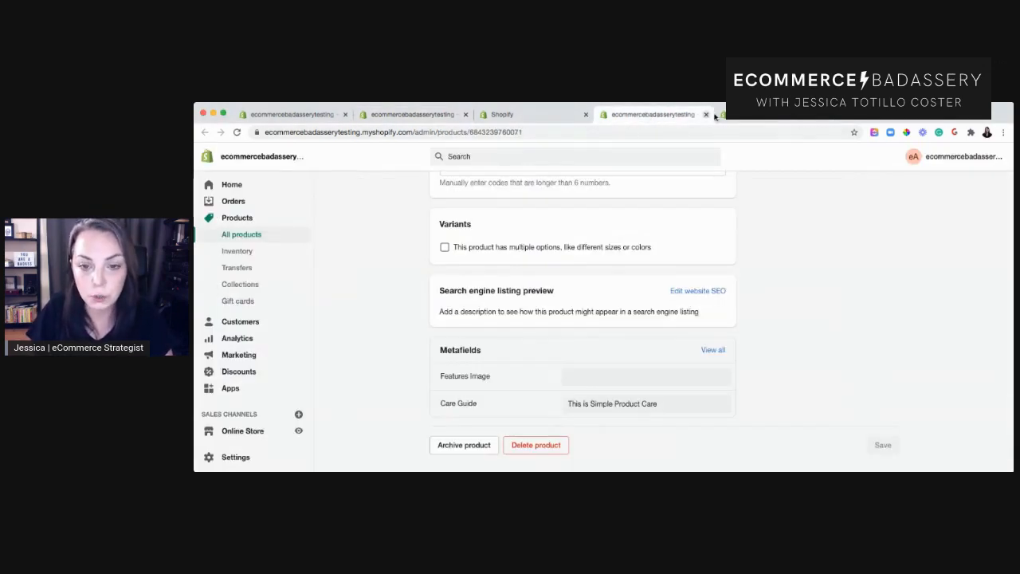
left_click(771, 117)
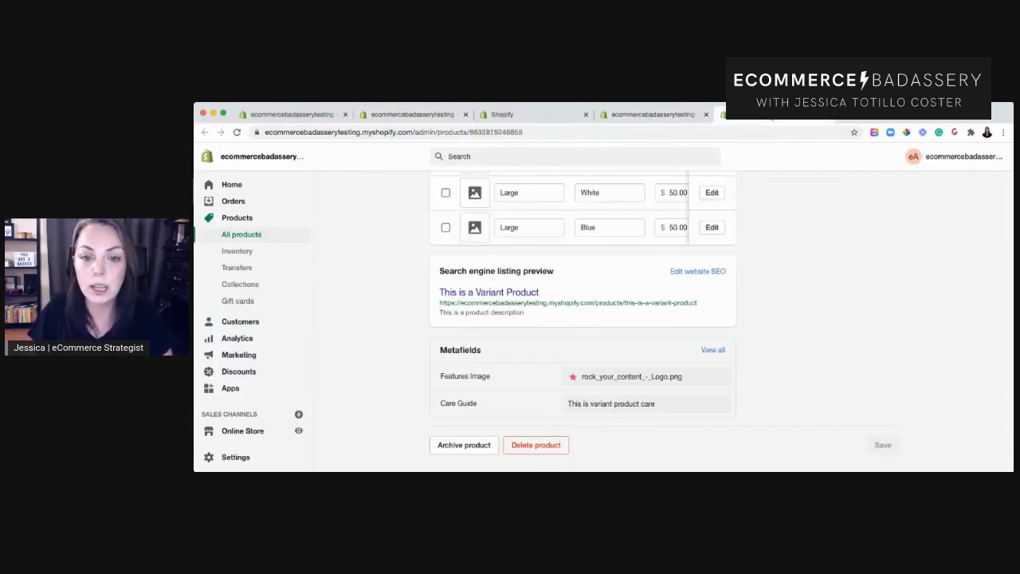
left_click(800, 120)
left_click(666, 118)
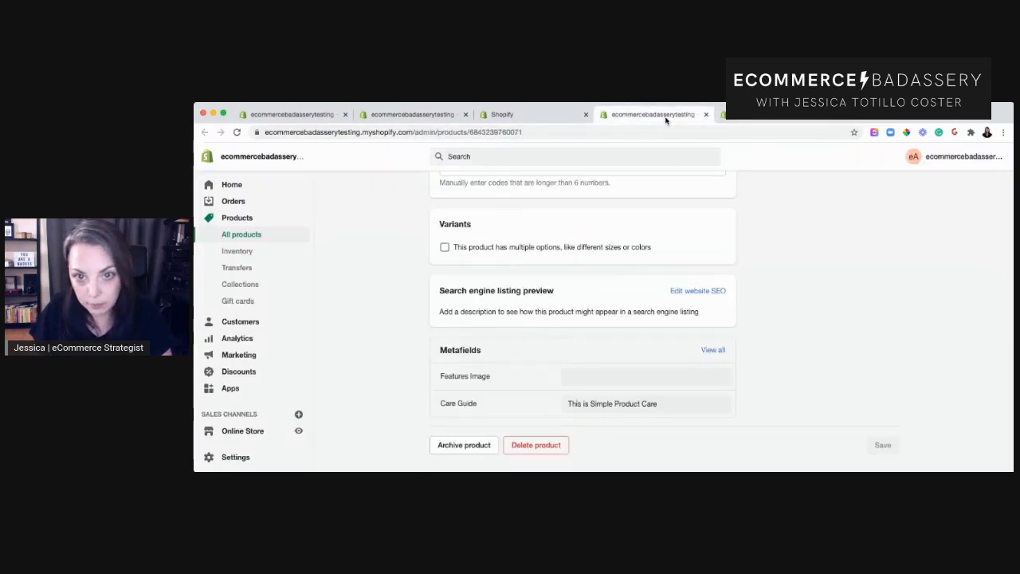
left_click(549, 119)
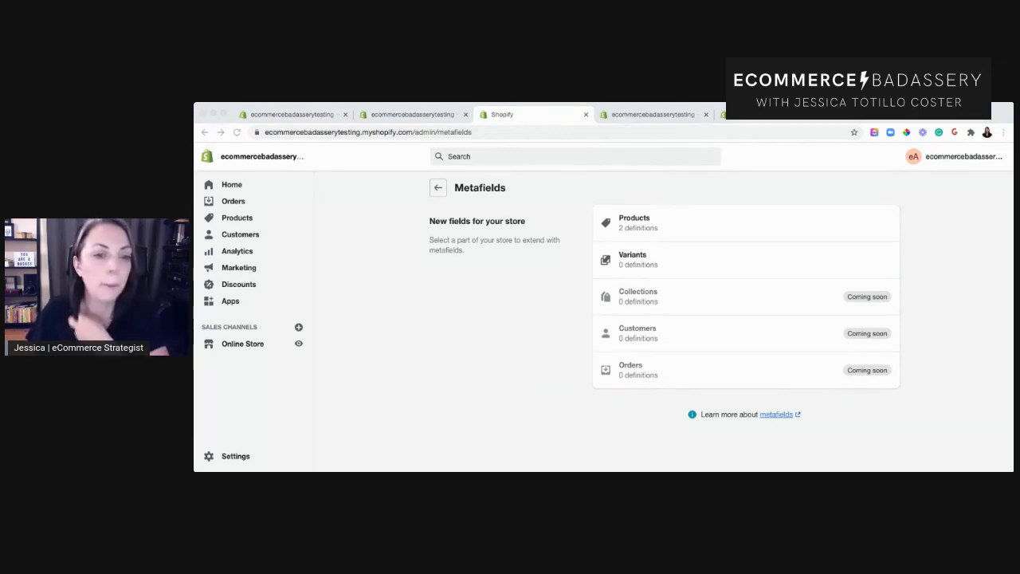
left_click(969, 258)
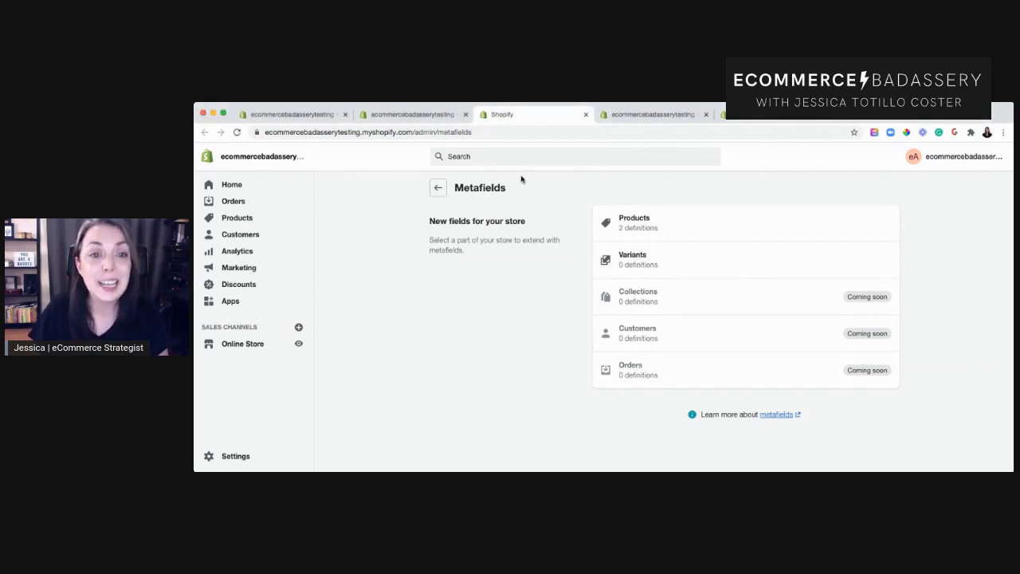
left_click(617, 115)
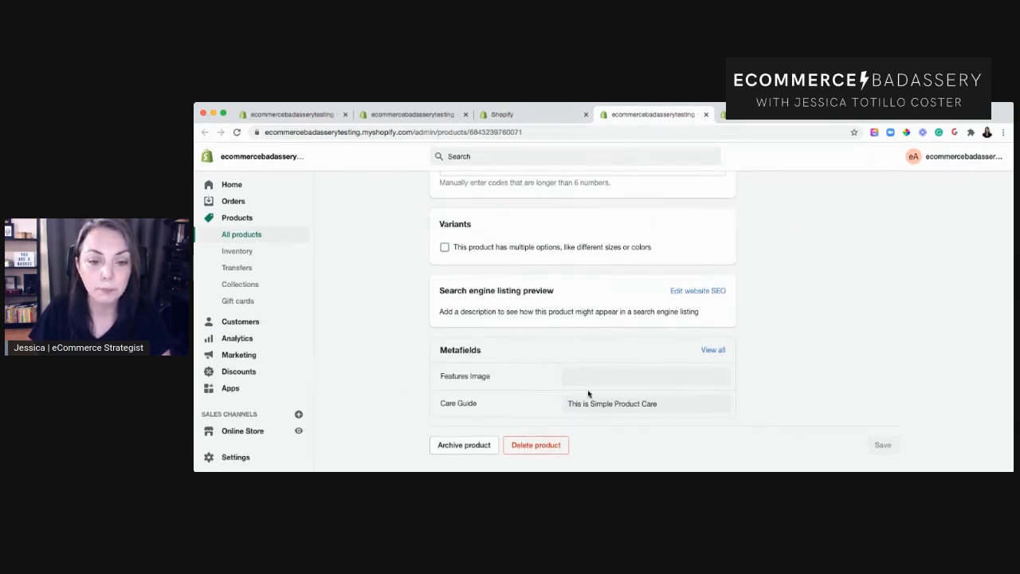
scroll(797, 278, "up", 1)
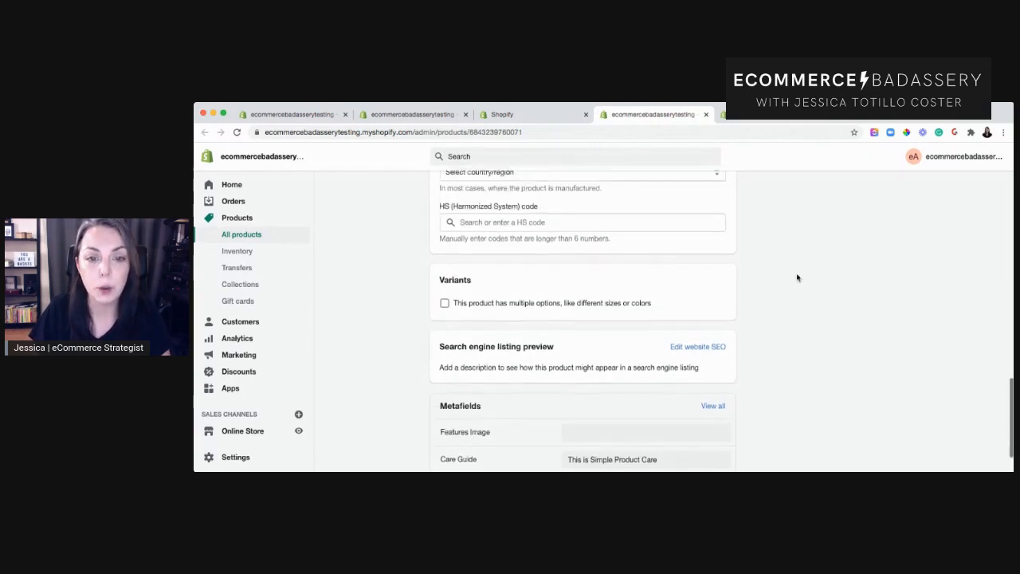
scroll(797, 277, "up", 10)
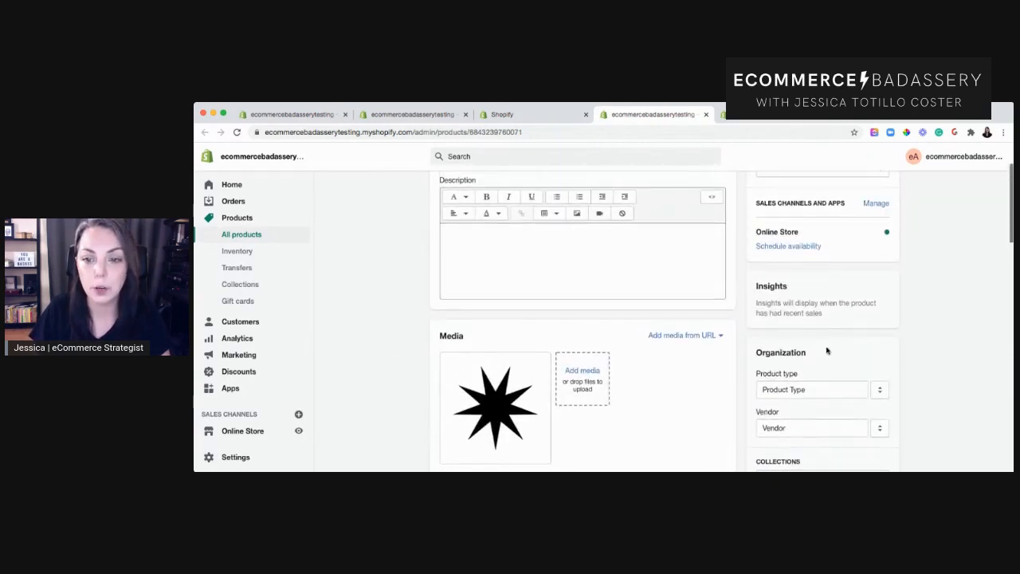
scroll(848, 363, "down", 10)
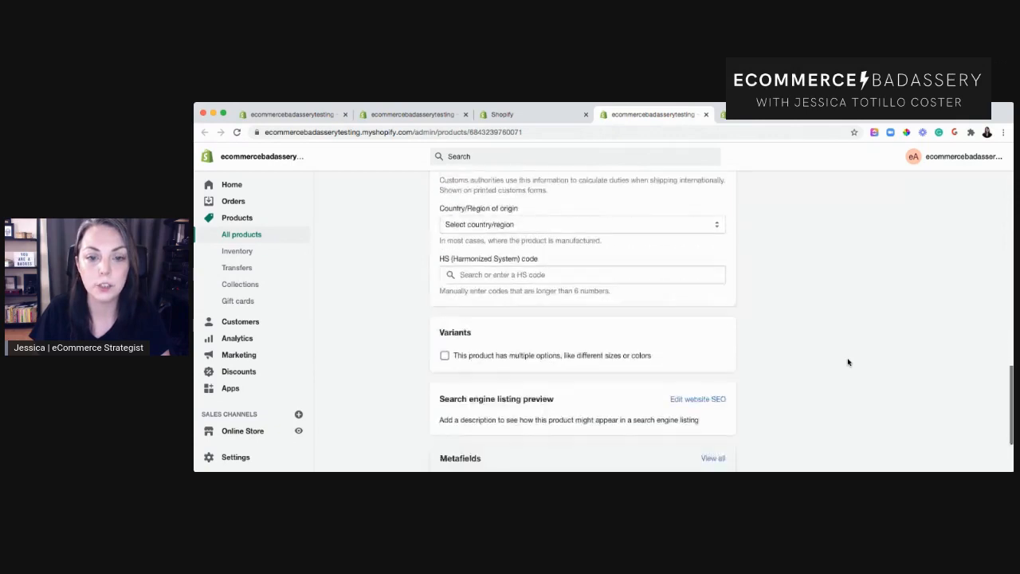
scroll(848, 363, "down", 3)
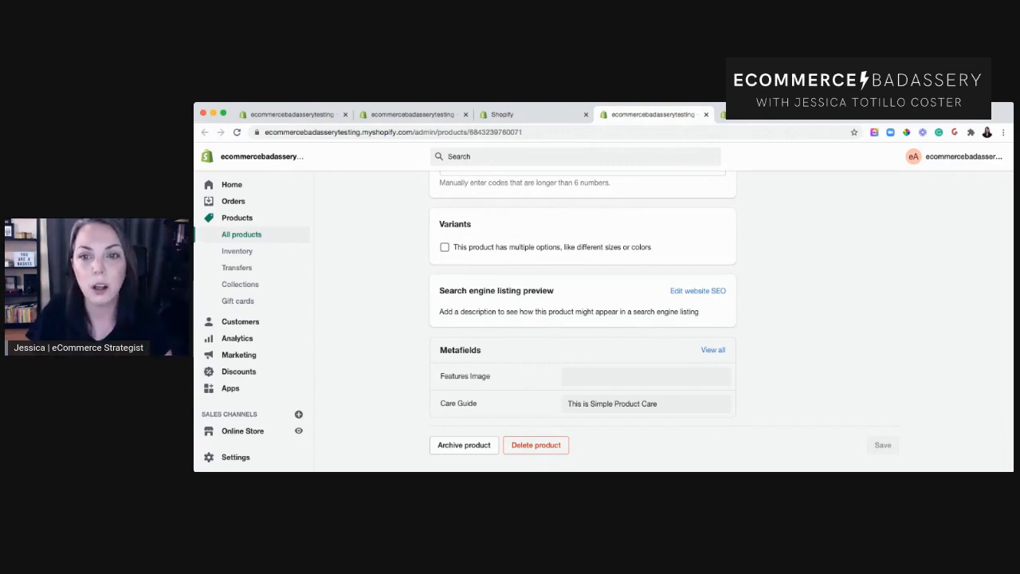
left_click(773, 116)
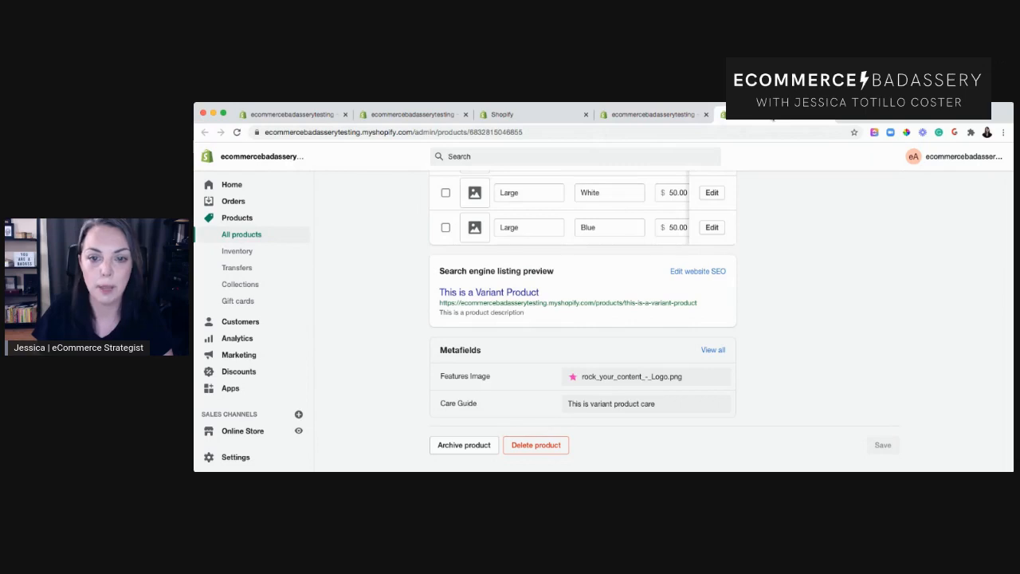
left_click(537, 116)
left_click(423, 118)
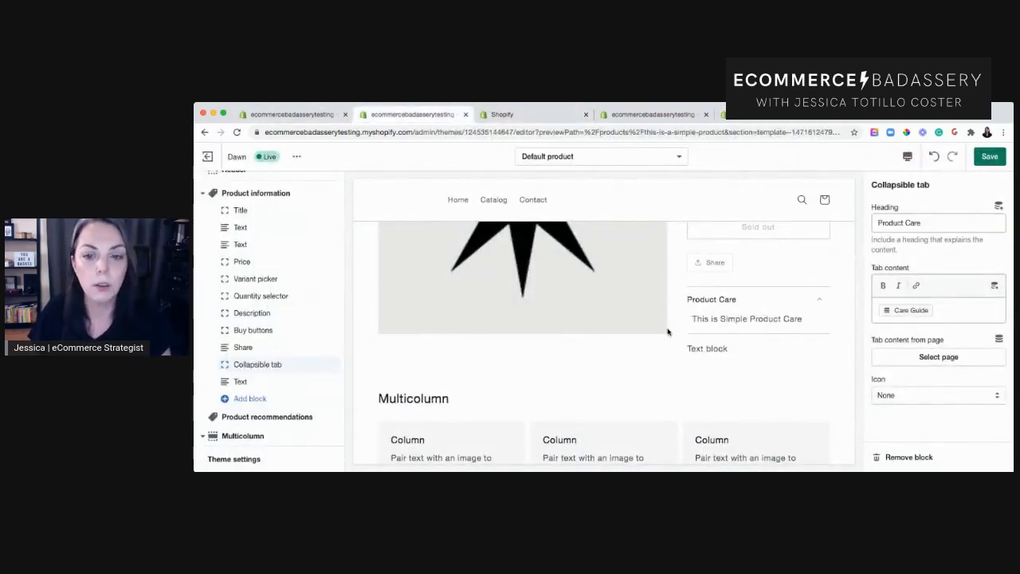
scroll(668, 332, "up", 1)
scroll(645, 333, "up", 1)
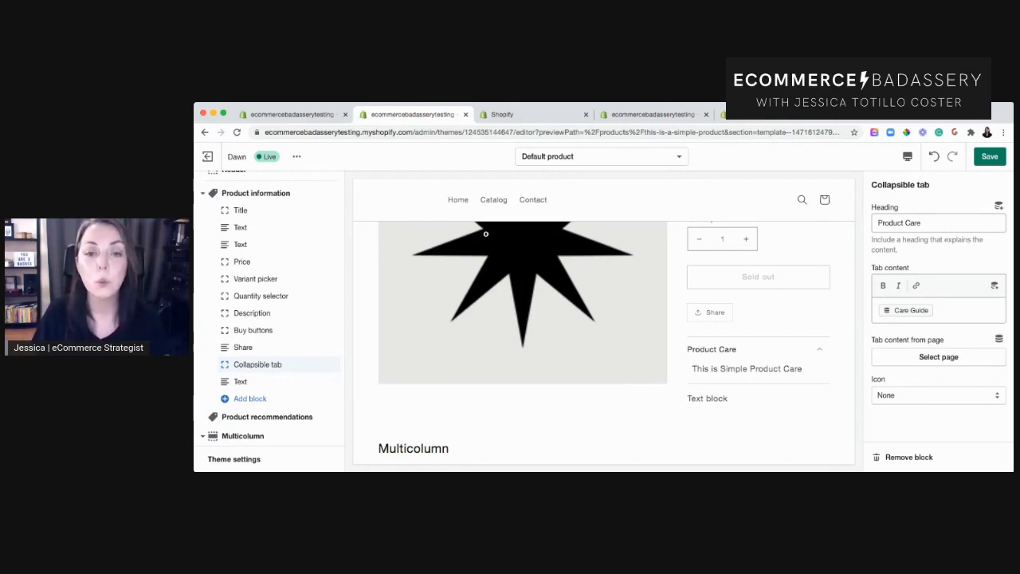
Create a new product template named Another - Product Name, based on the Default product template.
left_click(637, 160)
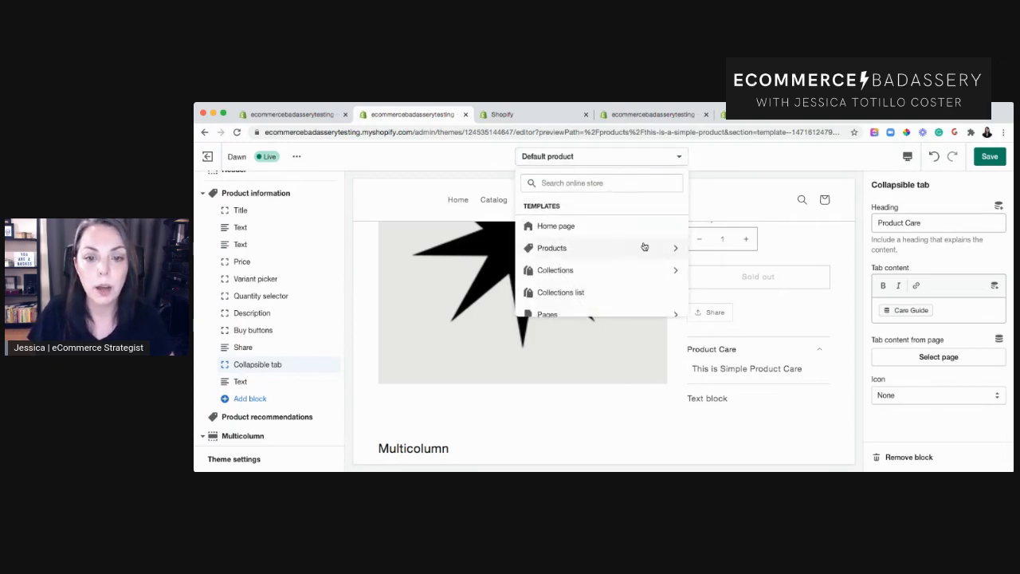
scroll(644, 247, "down", 3)
scroll(642, 249, "down", 1)
scroll(639, 250, "up", 4)
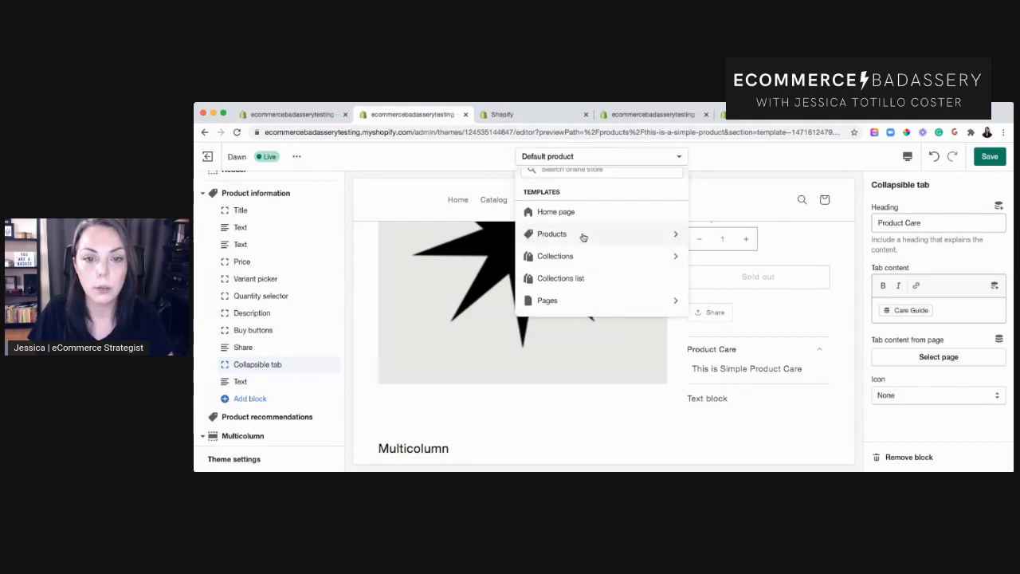
left_click(583, 237)
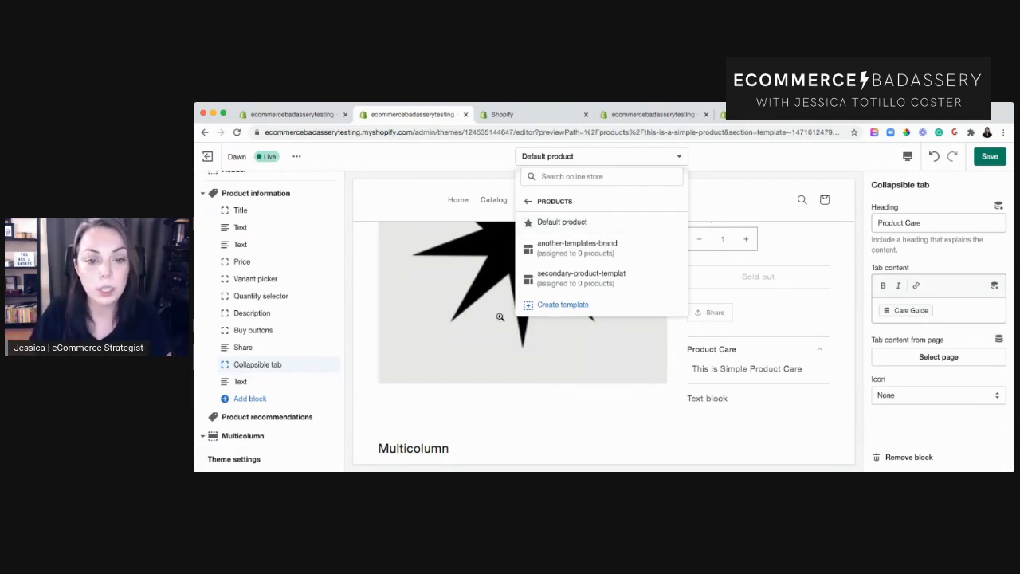
left_click(570, 307)
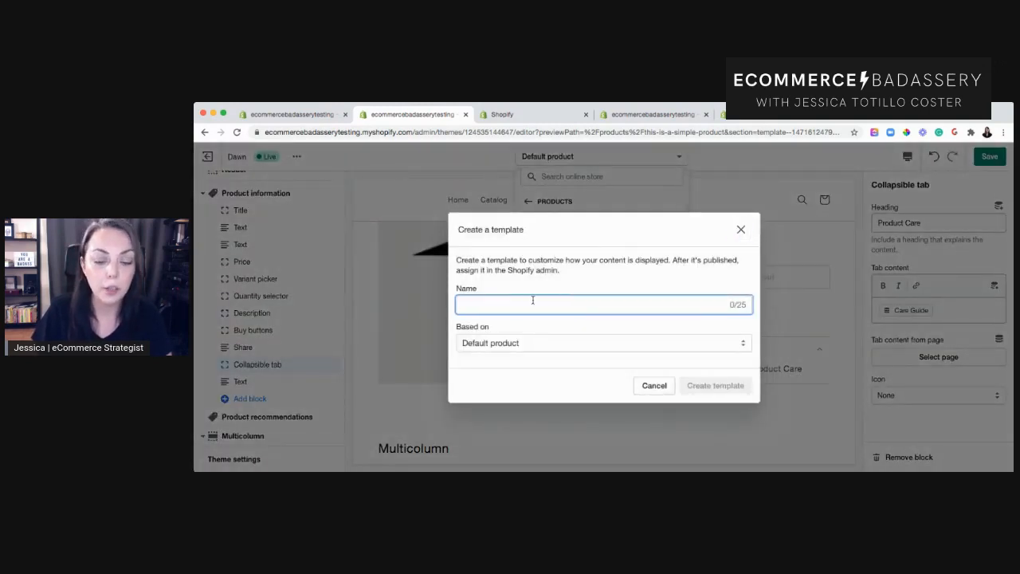
type("A")
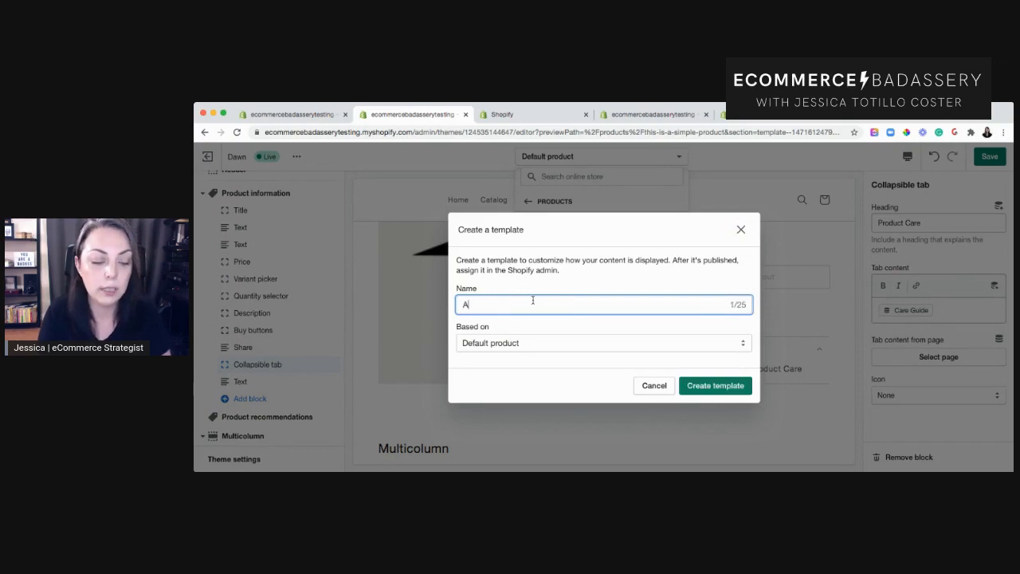
type("nother Templates")
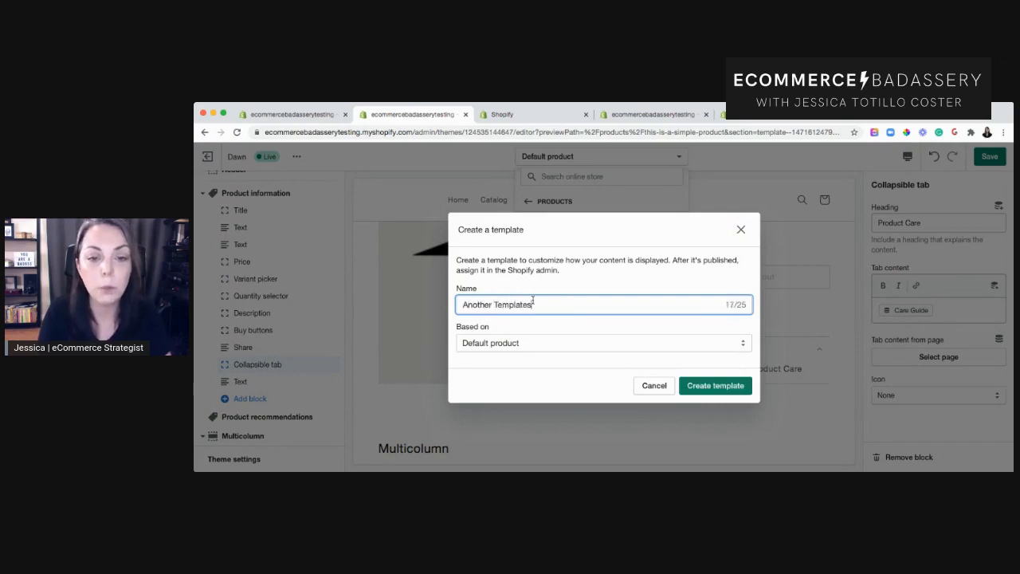
key("BackSpace")
type(" - Produc")
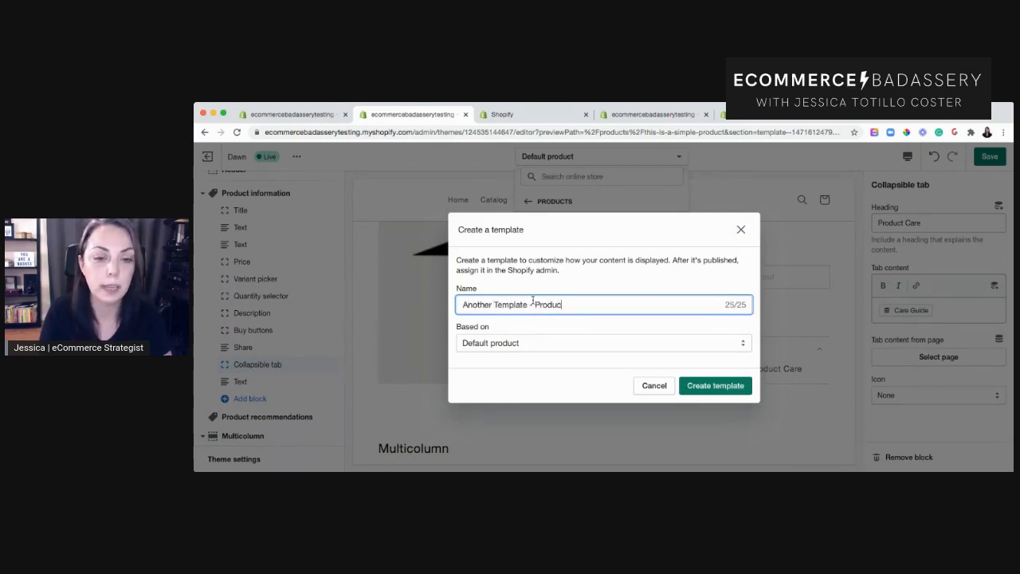
key("BackSpace")
key("BackSpace")
key("BackSpace")
key("BackSpace")
key("BackSpace")
key("BackSpace")
key("BackSpace")
key("BackSpace")
key("BackSpace")
key("BackSpace")
key("BackSpace")
key("BackSpace")
key("BackSpace")
key("BackSpace")
key("BackSpace")
key("BackSpace")
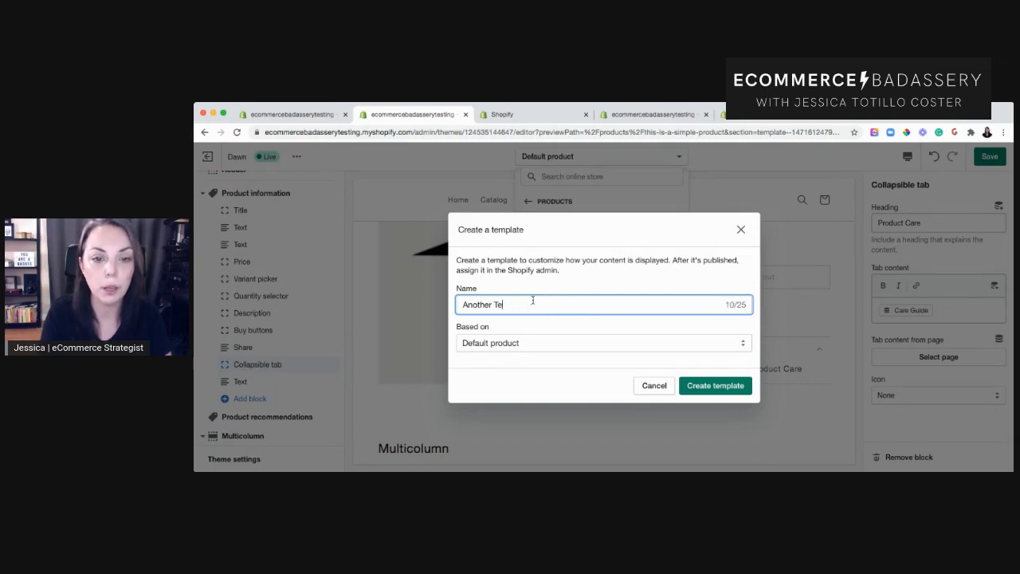
type("- Product Name")
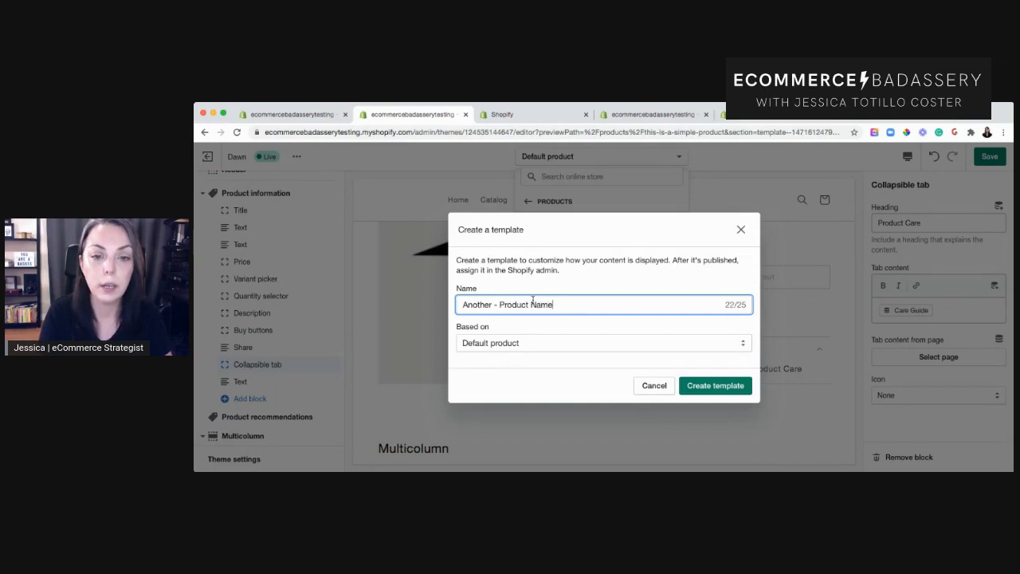
left_click(593, 287)
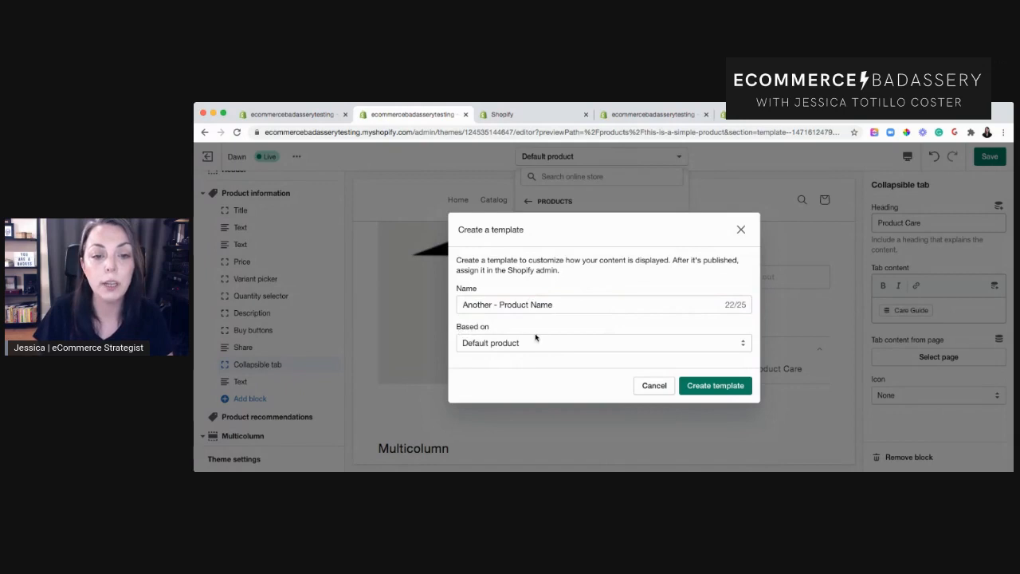
left_click(630, 346)
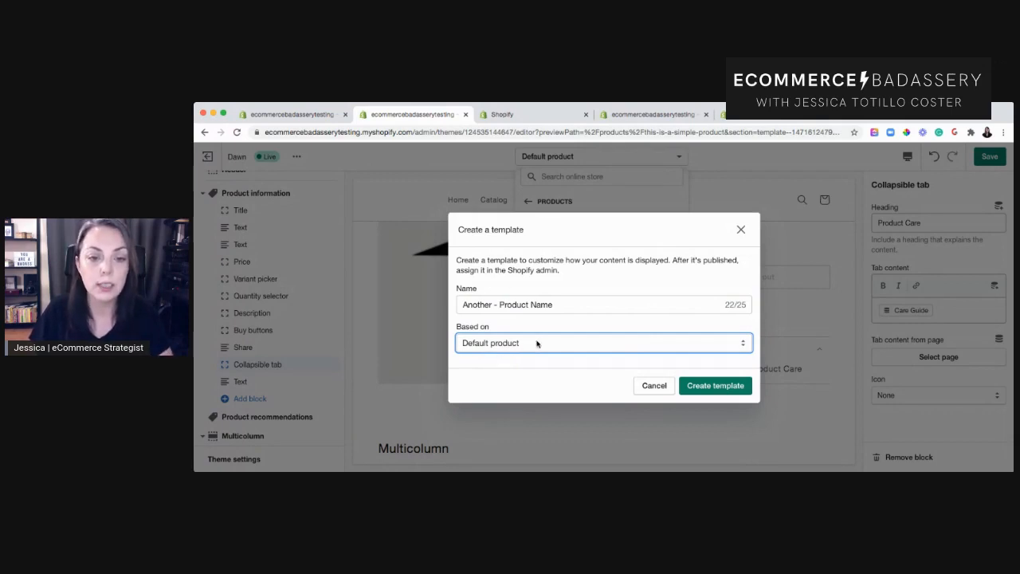
left_click(721, 385)
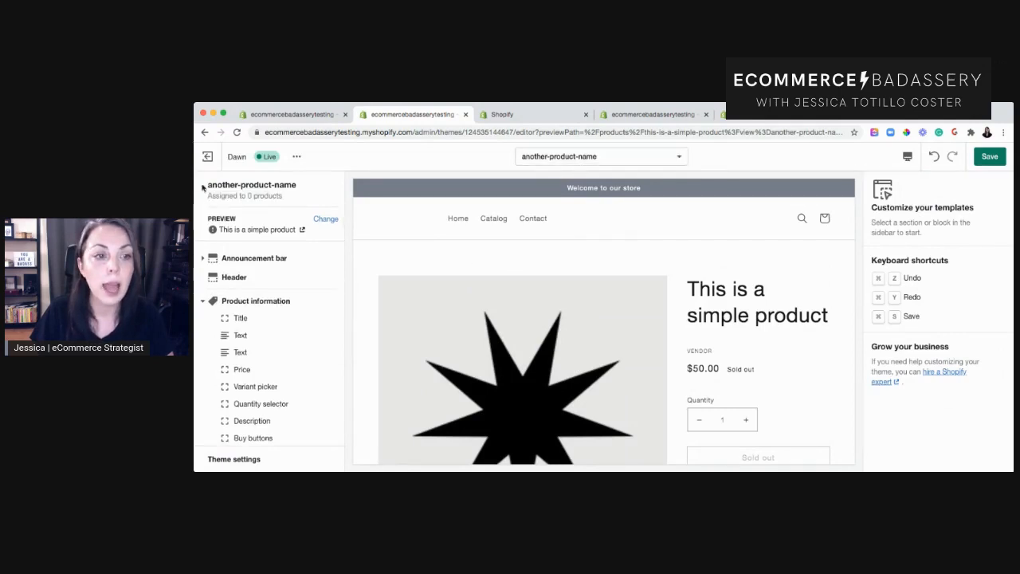
Add a Collage section to the new product template and save the theme.
left_click_drag(208, 185, 297, 184)
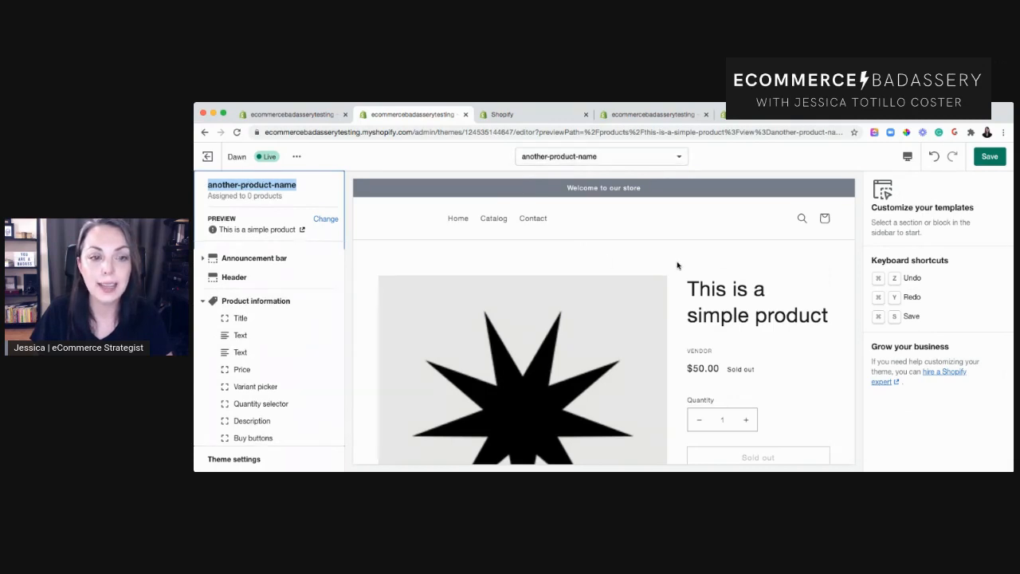
scroll(680, 265, "down", 2)
scroll(679, 265, "down", 6)
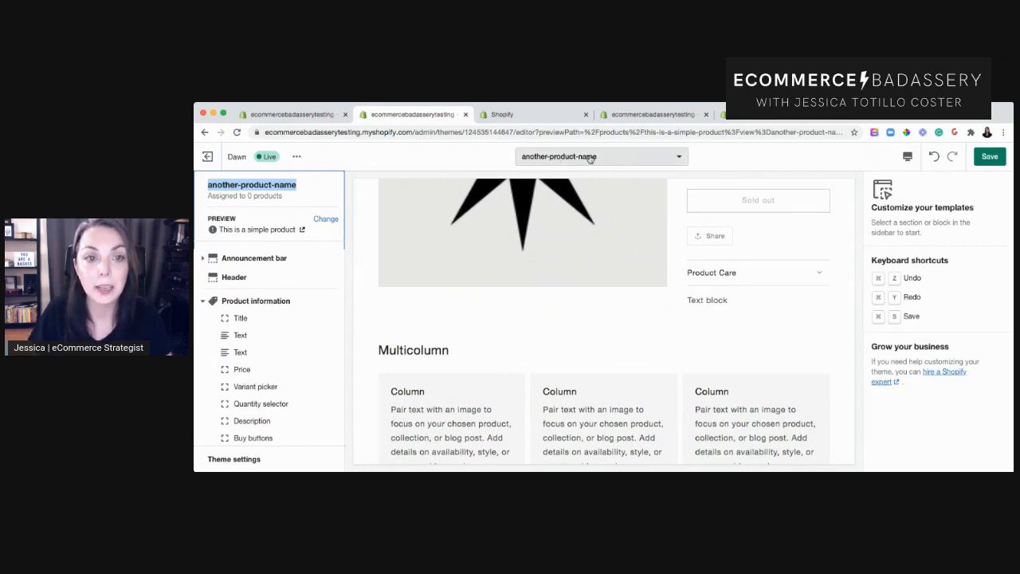
scroll(288, 341, "down", 3)
scroll(288, 341, "down", 5)
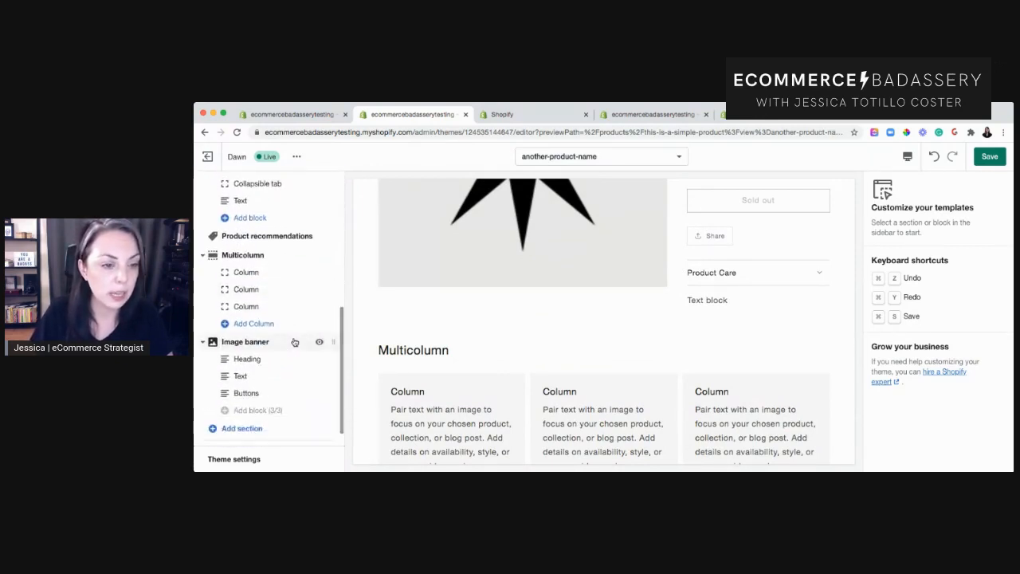
scroll(294, 341, "down", 1)
left_click(256, 404)
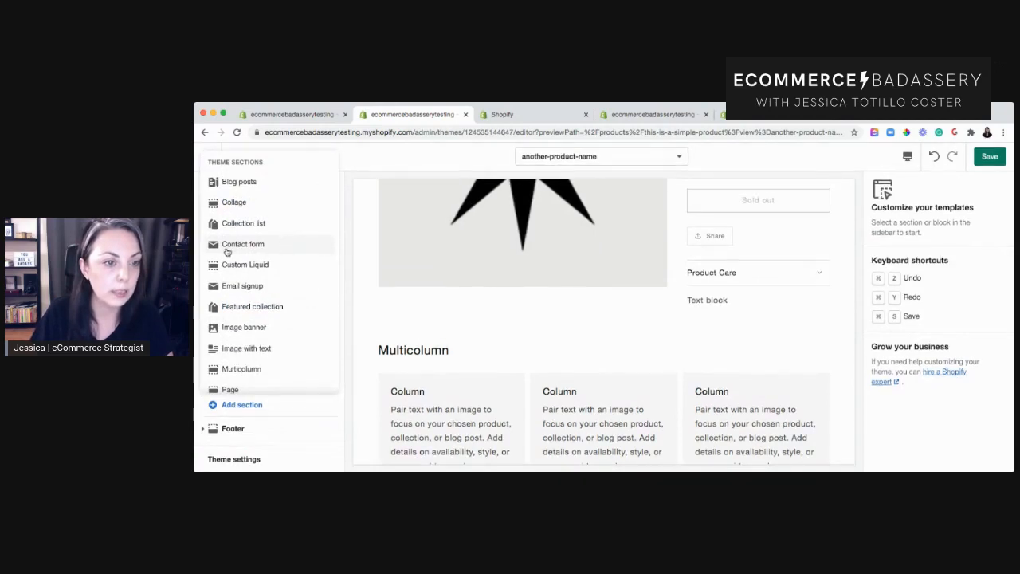
left_click(239, 202)
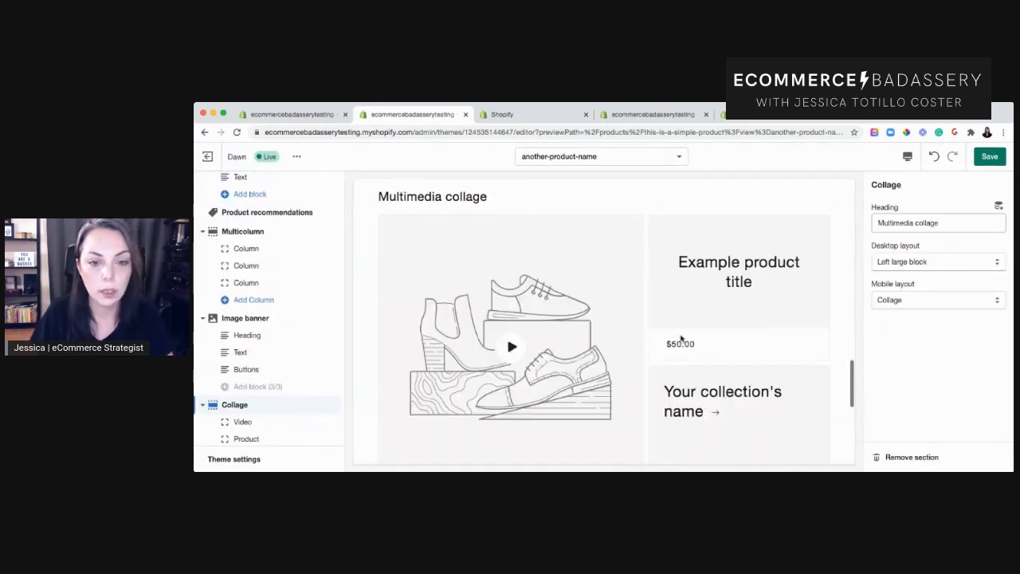
scroll(710, 338, "down", 5)
scroll(712, 338, "up", 5)
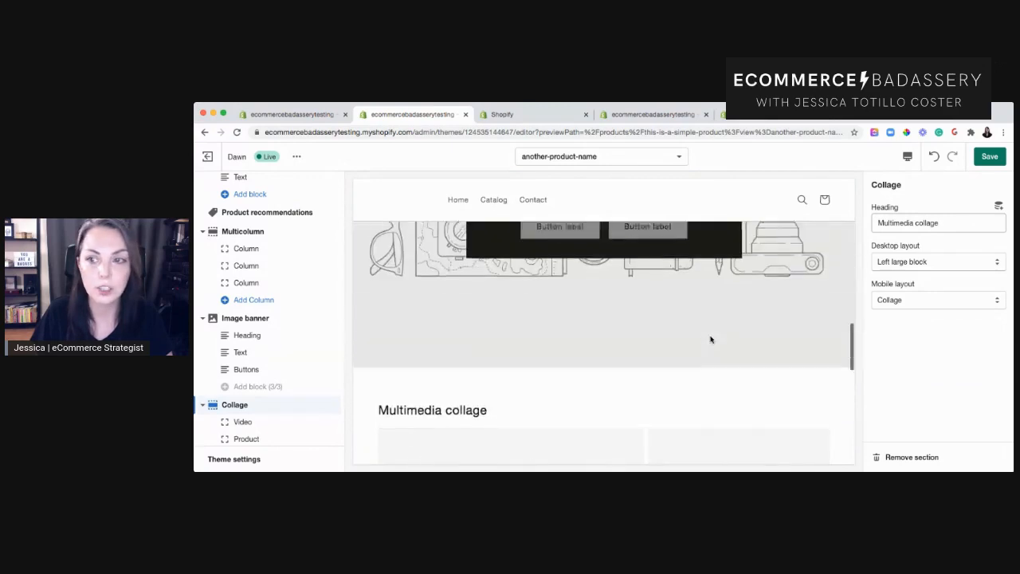
left_click(1004, 160)
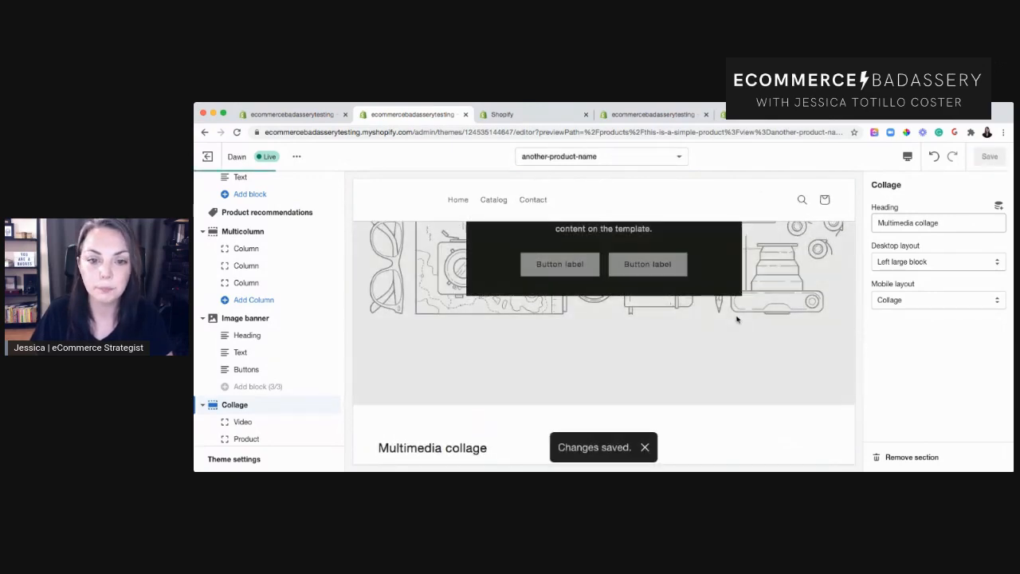
Assign the secondary-product-templat theme template to the simple product in the admin and save the product.
scroll(713, 314, "up", 5)
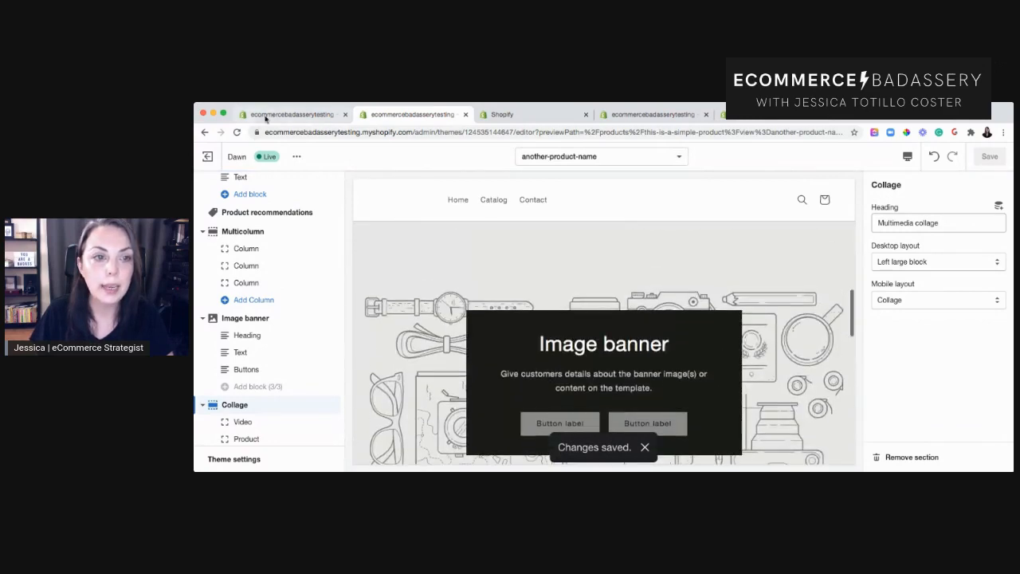
left_click(317, 116)
left_click(514, 116)
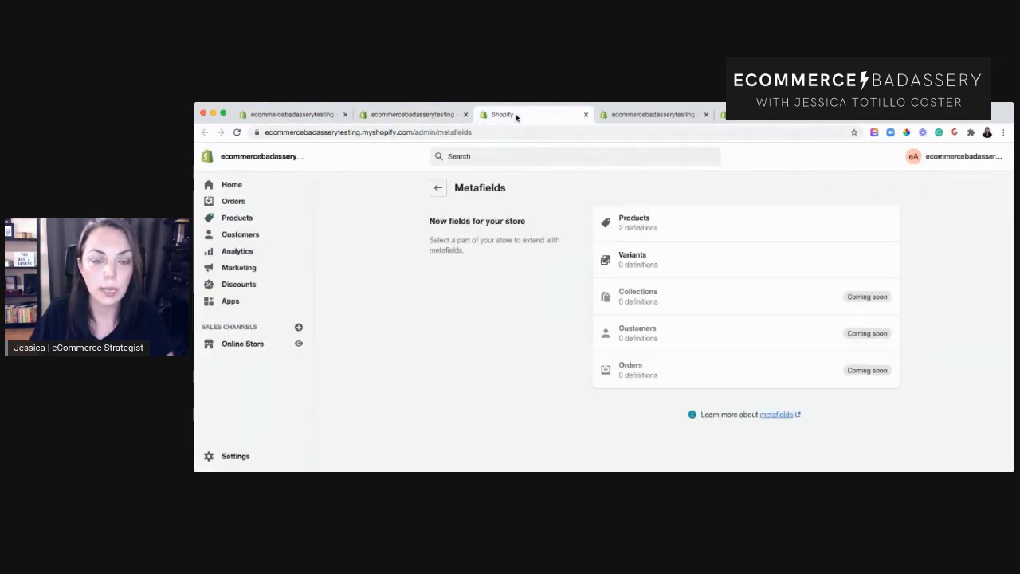
left_click(651, 115)
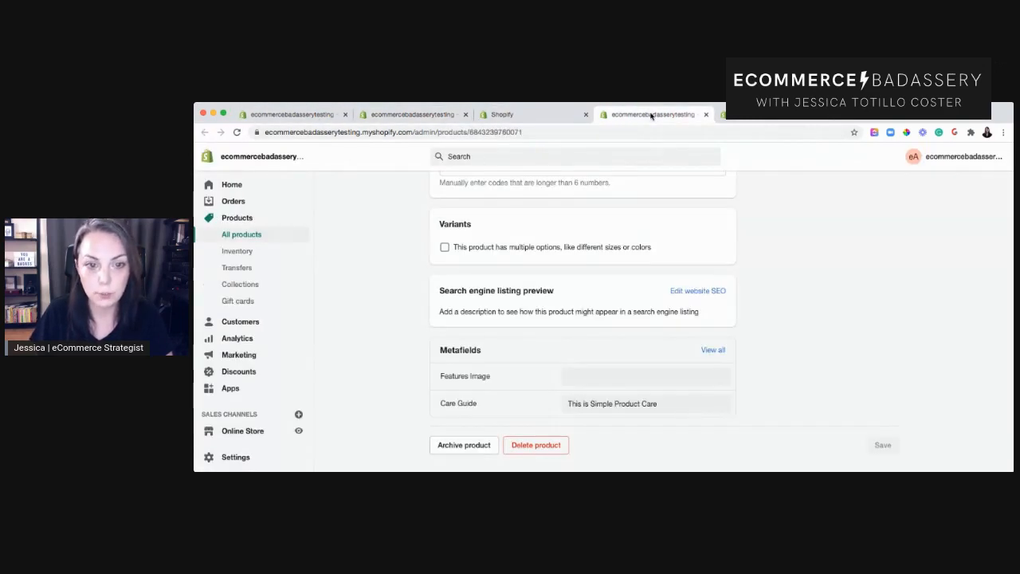
scroll(737, 324, "up", 10)
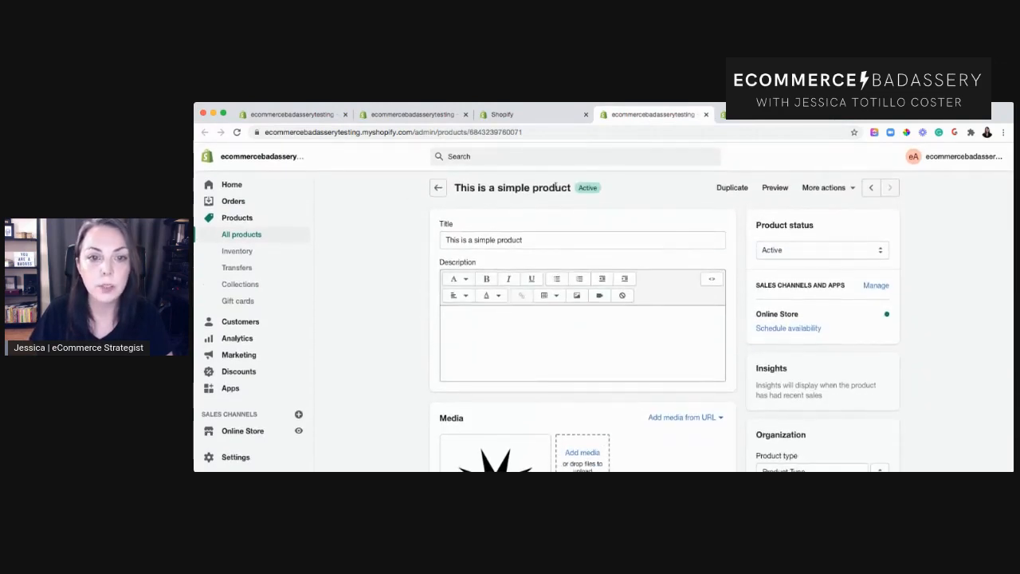
scroll(914, 364, "down", 6)
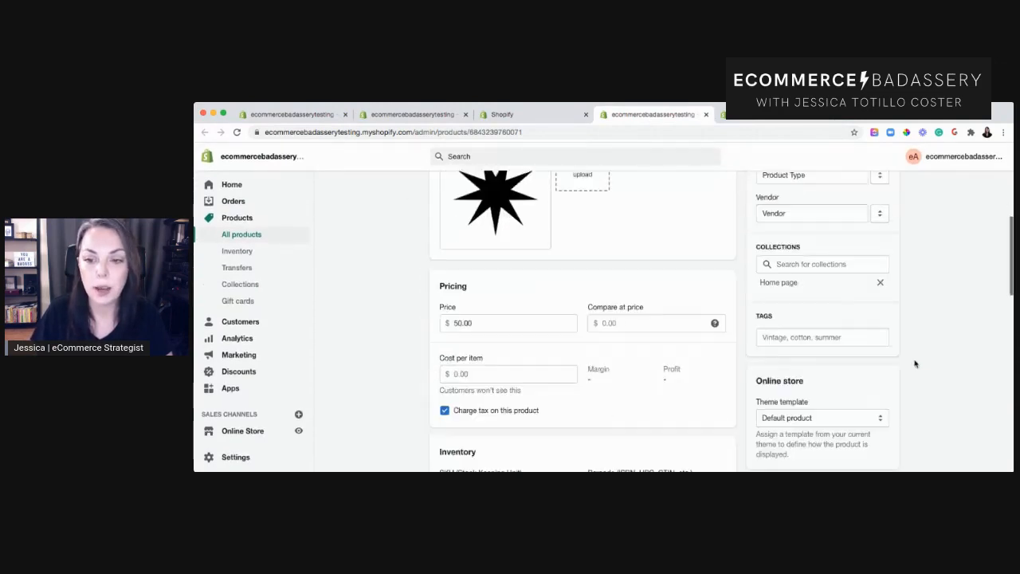
left_click(817, 271)
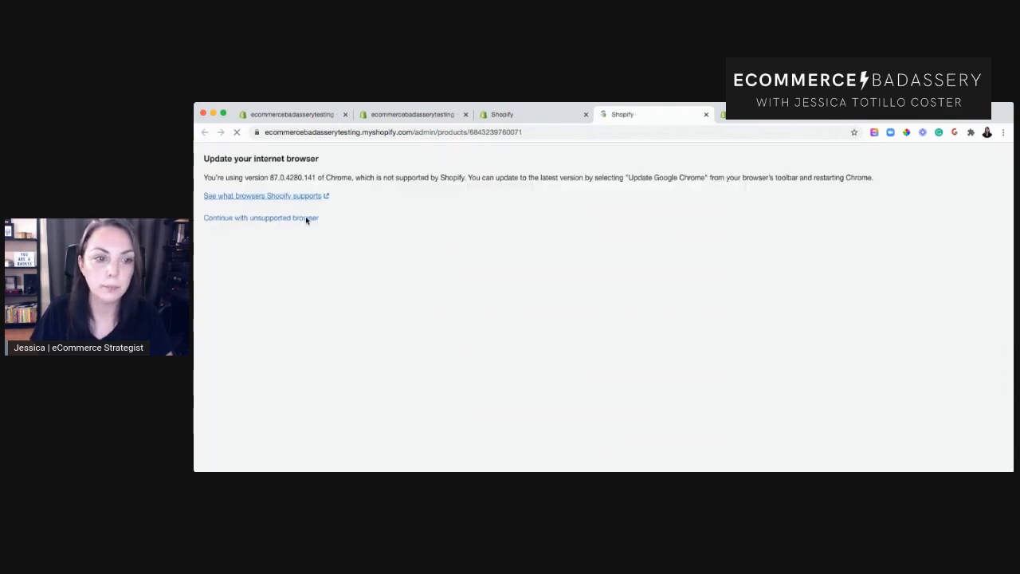
left_click(307, 218)
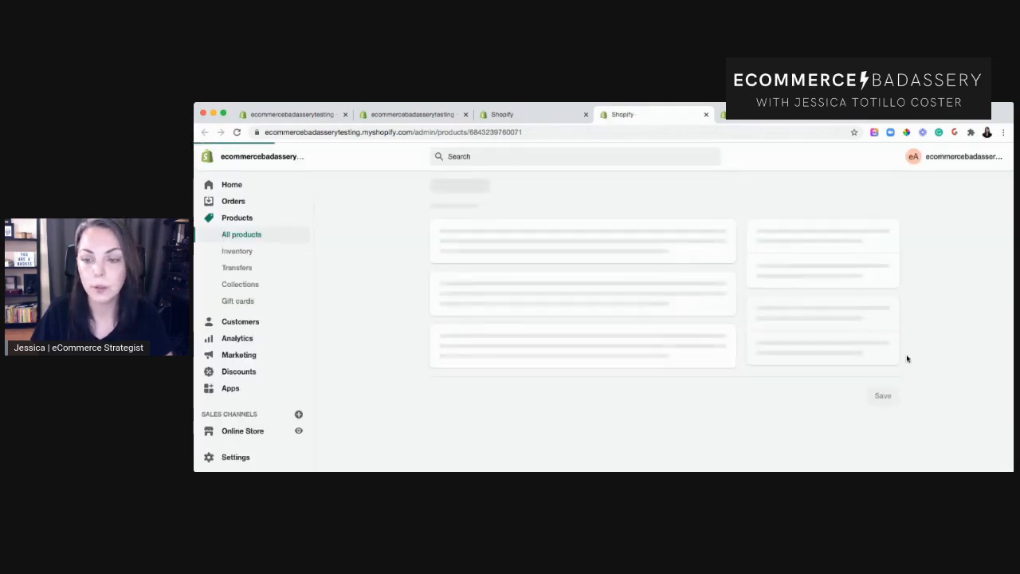
scroll(907, 359, "down", 8)
scroll(907, 358, "down", 2)
left_click(858, 252)
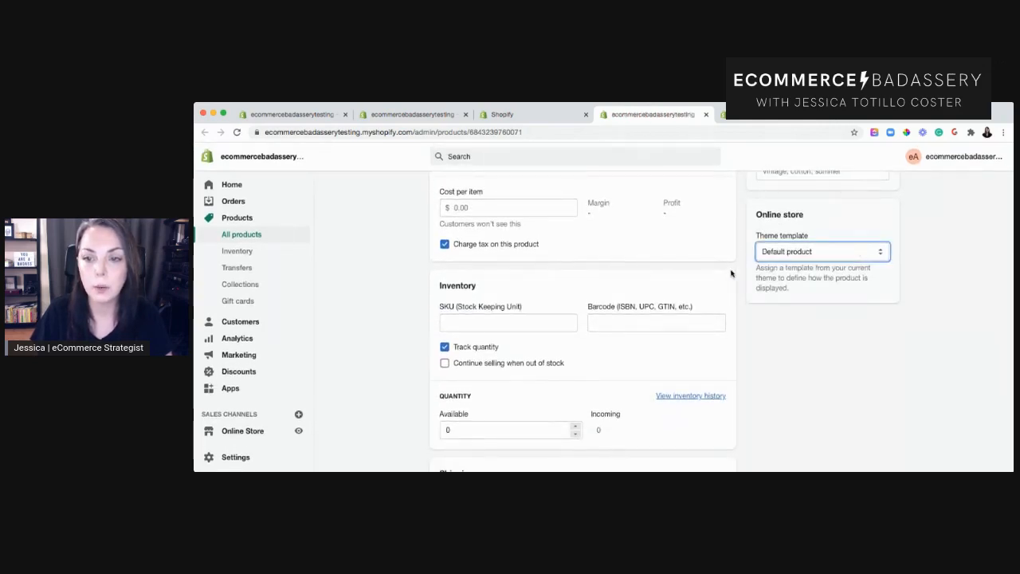
left_click(816, 283)
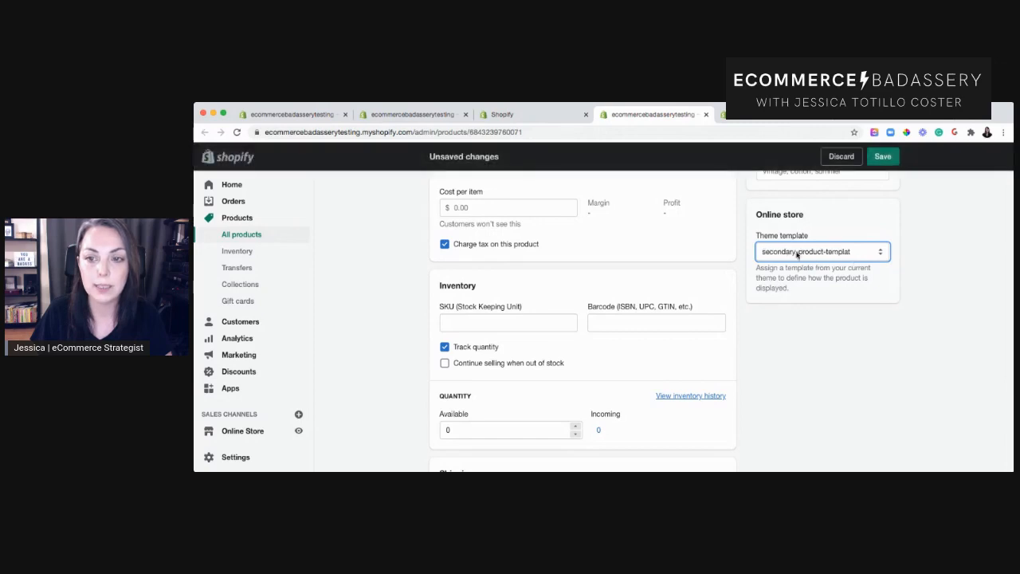
left_click(883, 158)
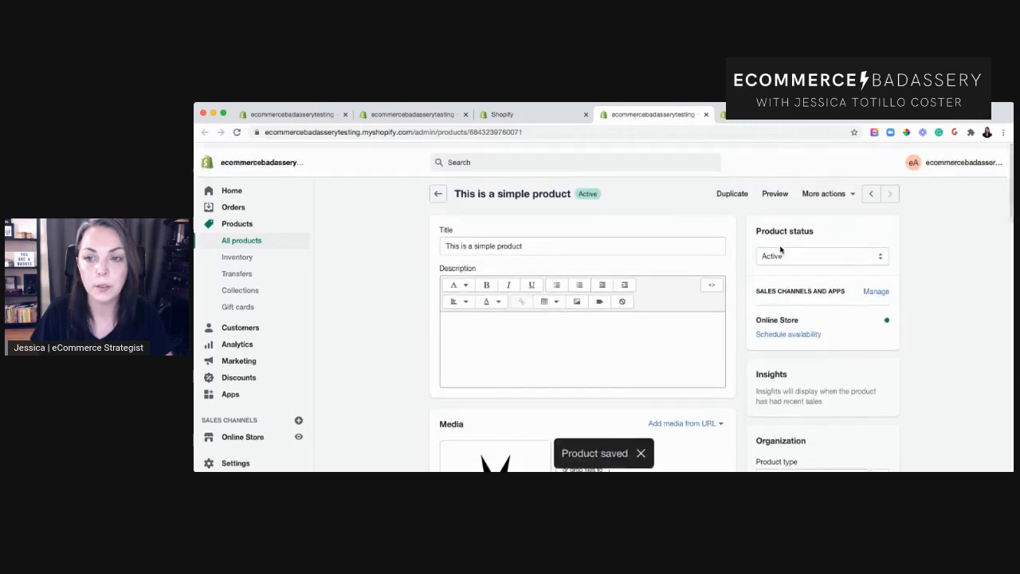
Preview the simple product's page on the online store.
left_click(777, 190)
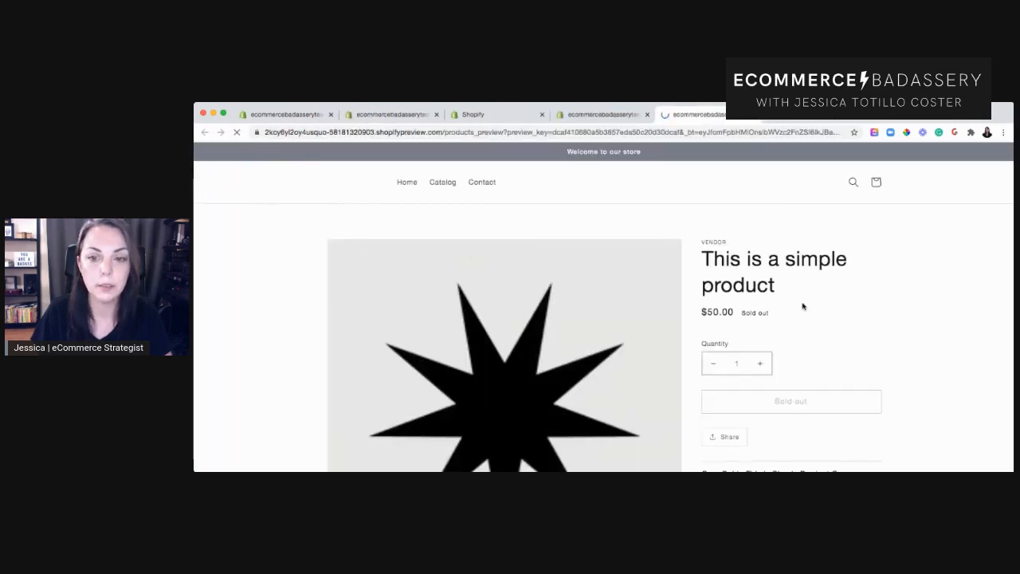
scroll(886, 346, "down", 3)
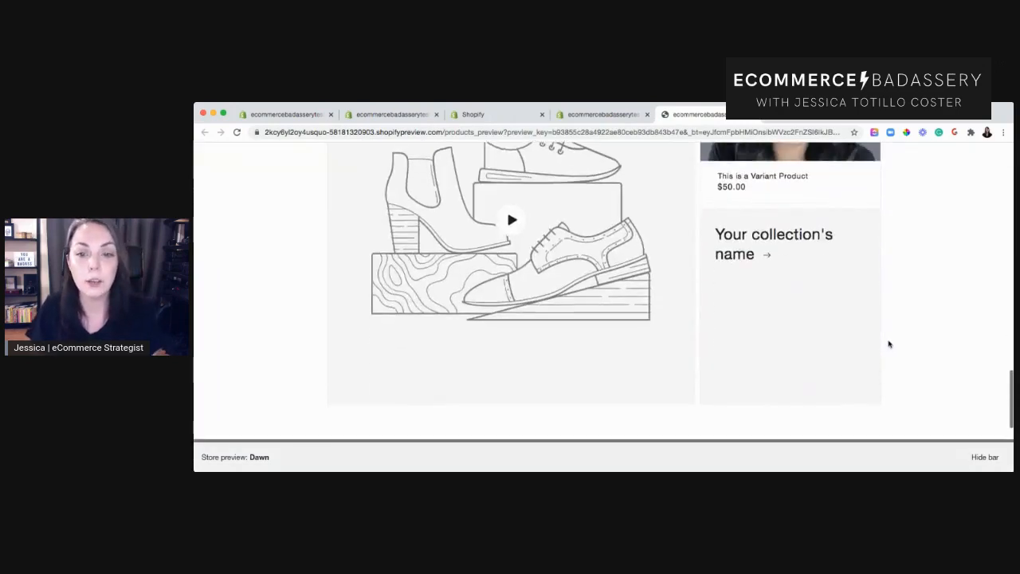
scroll(888, 343, "down", 3)
scroll(887, 342, "up", 6)
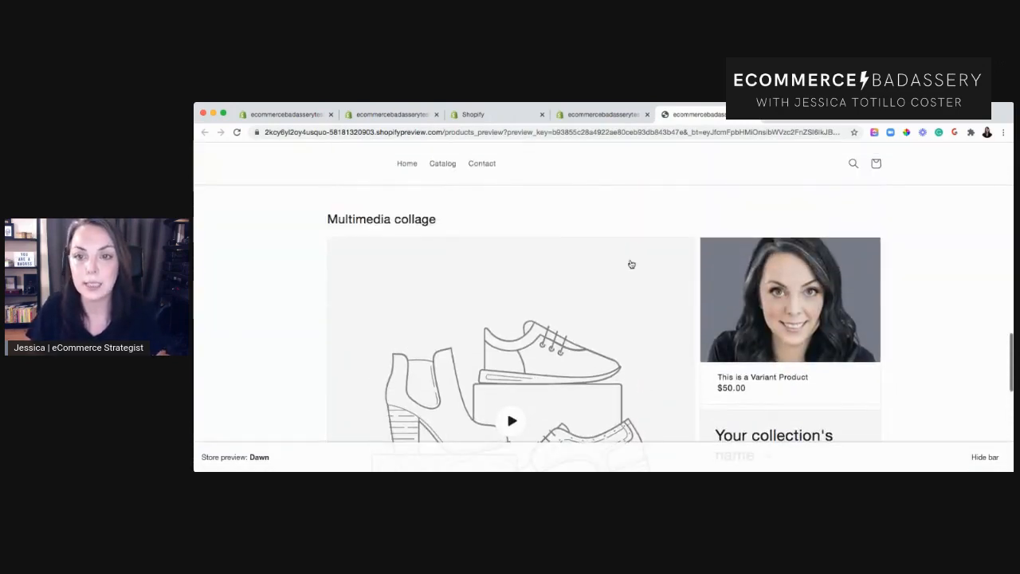
Open the online store preview of the Variant Product from the products list.
left_click(492, 116)
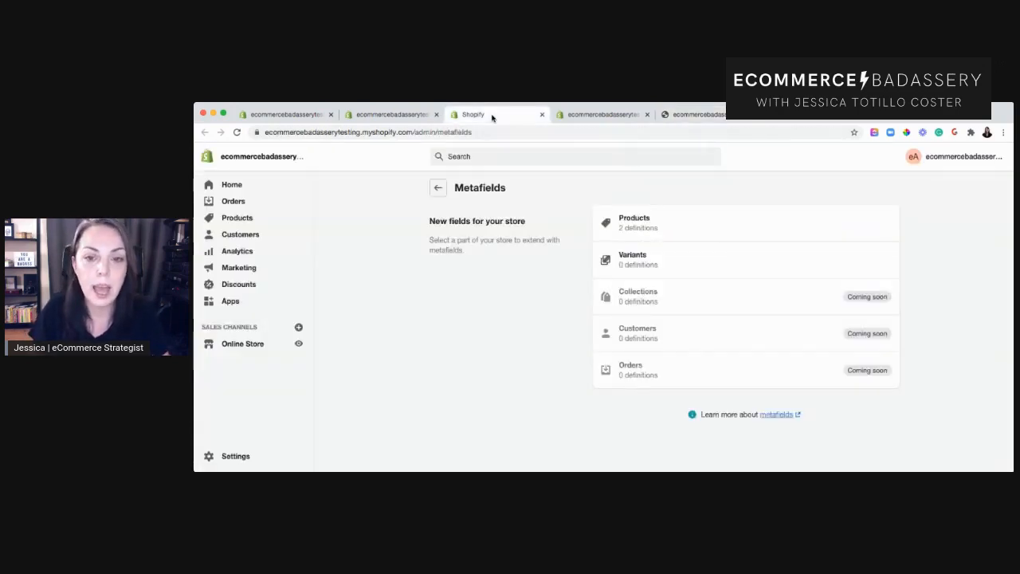
left_click(358, 114)
left_click(292, 114)
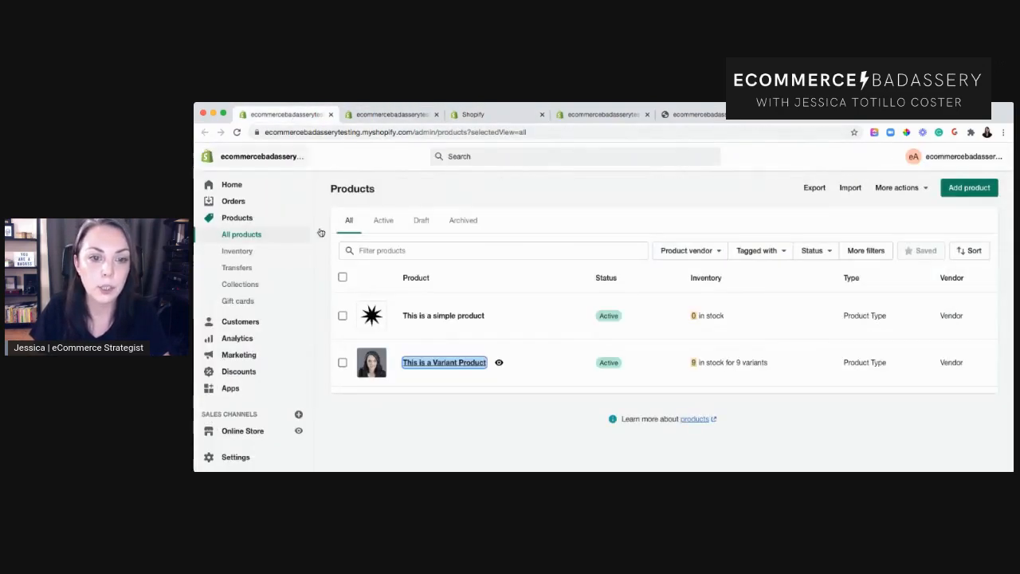
left_click(499, 361)
left_click(354, 114)
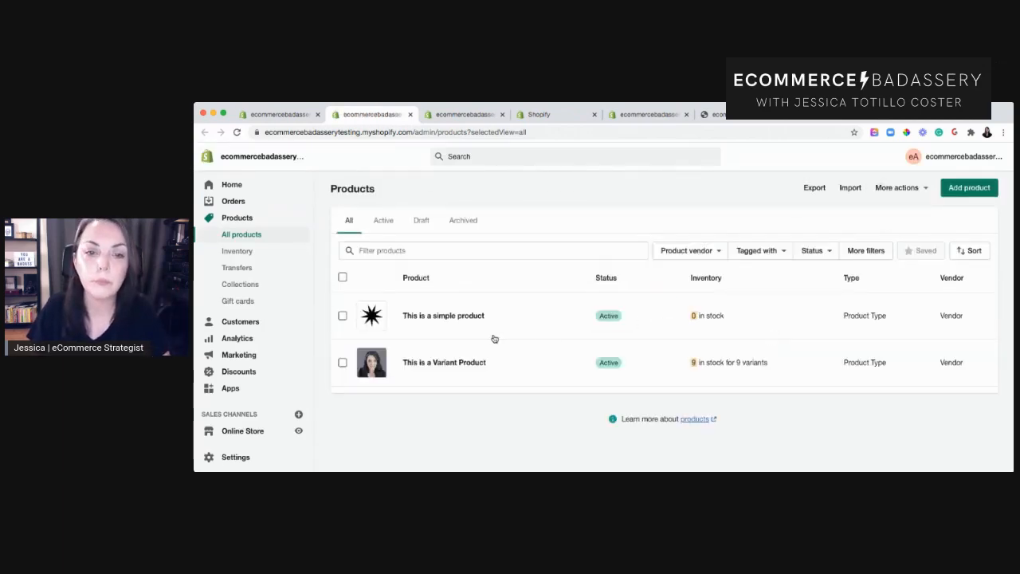
Open the Variant Product's storefront preview and examine its page sections from top to footer.
left_click(450, 363)
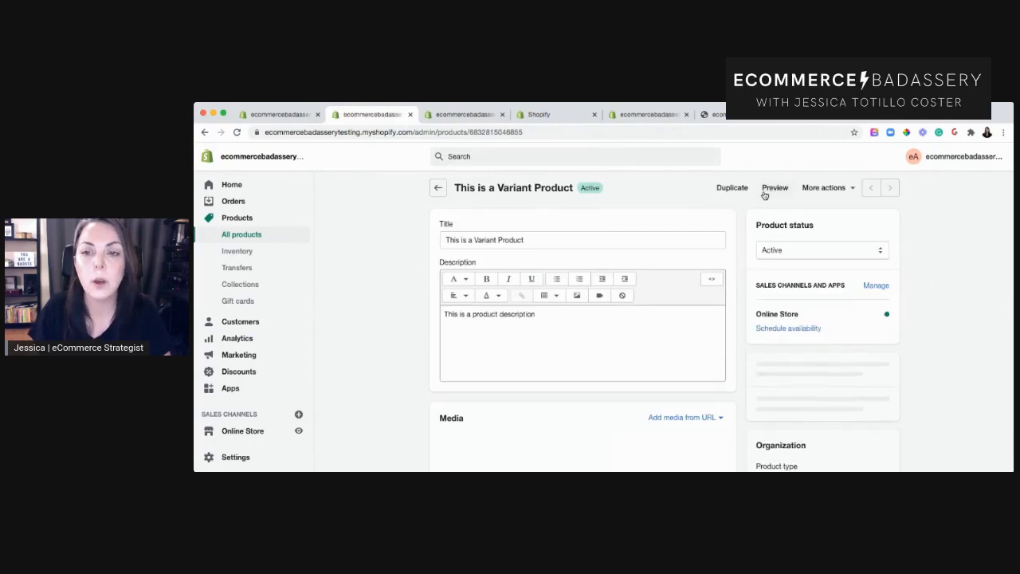
left_click(773, 189)
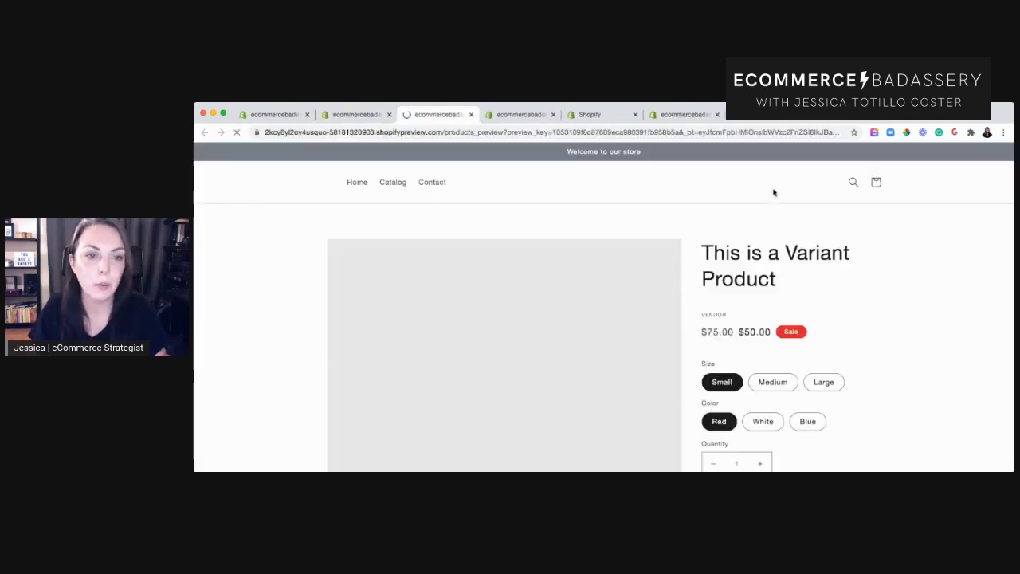
scroll(852, 309, "down", 10)
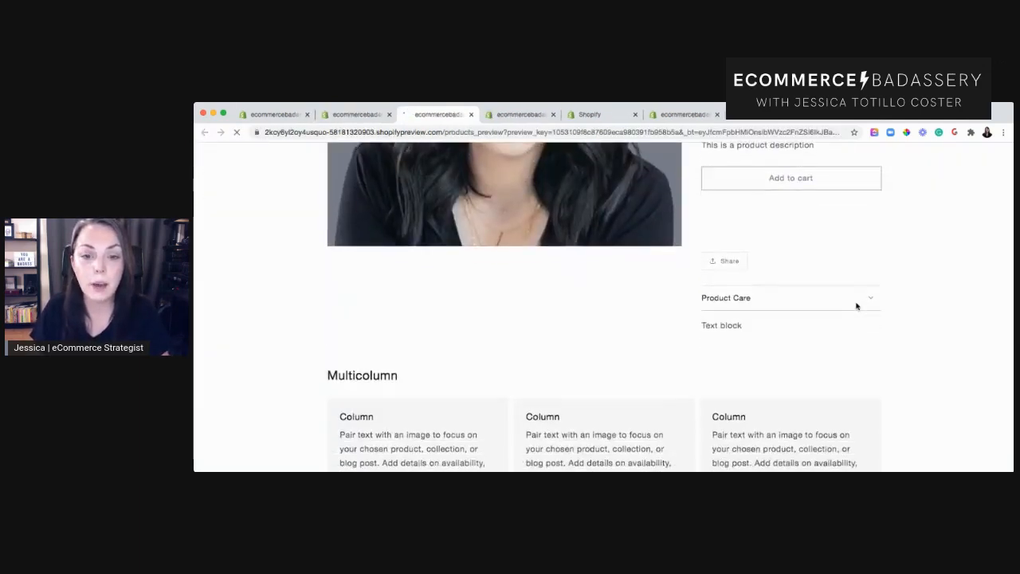
scroll(857, 306, "down", 5)
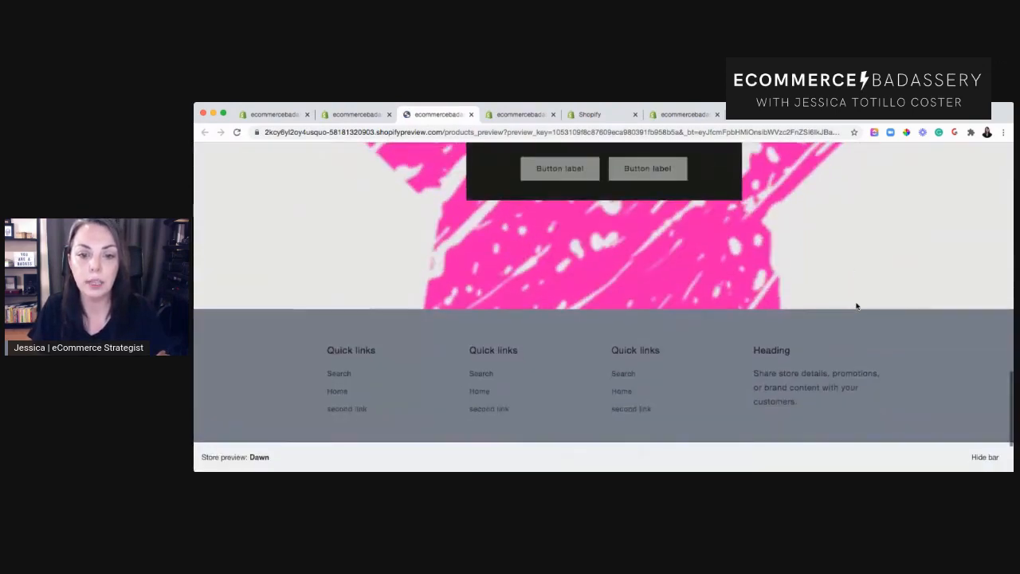
scroll(857, 306, "up", 5)
scroll(857, 307, "up", 5)
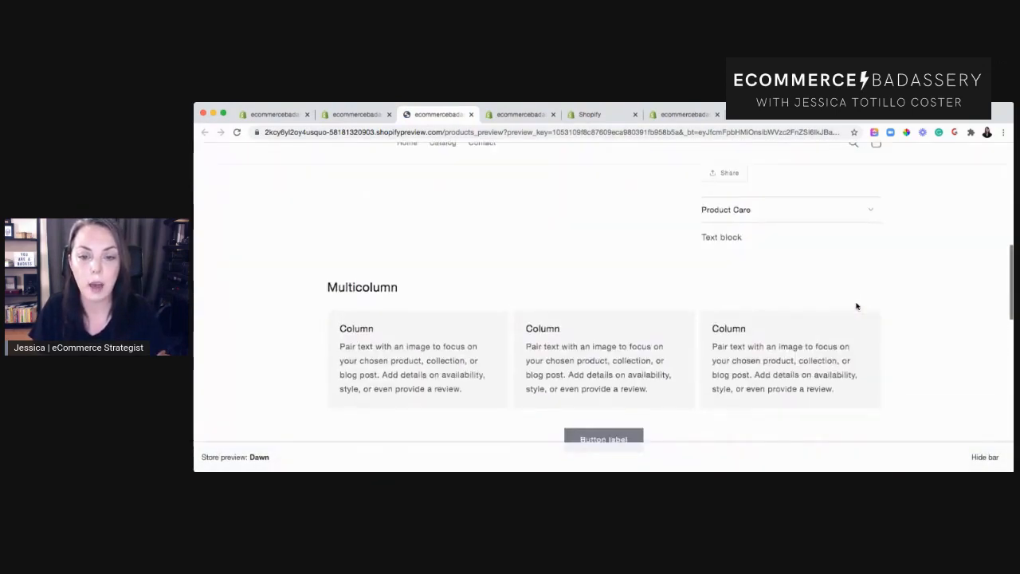
scroll(856, 306, "down", 2)
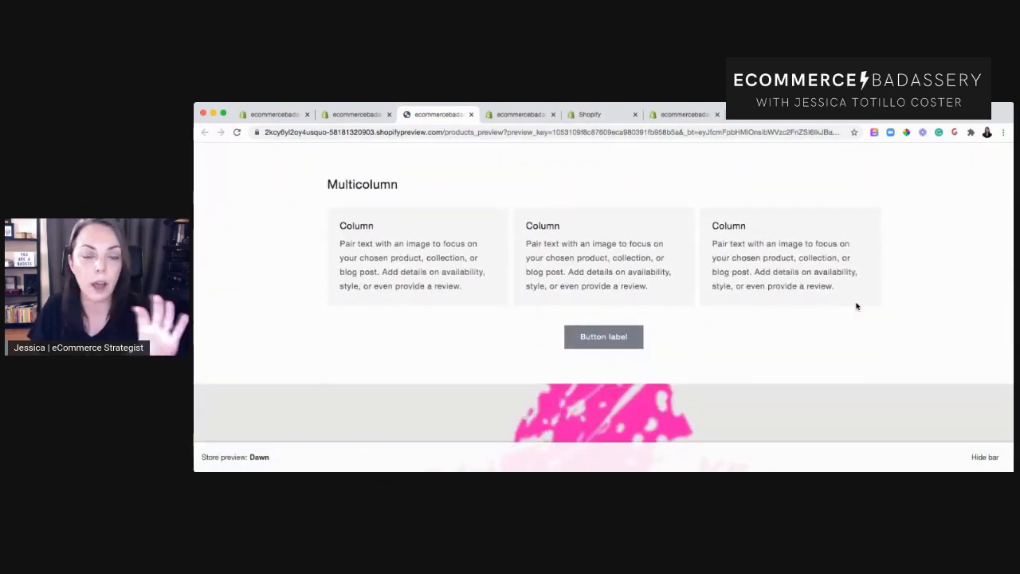
scroll(857, 306, "up", 5)
scroll(856, 306, "up", 5)
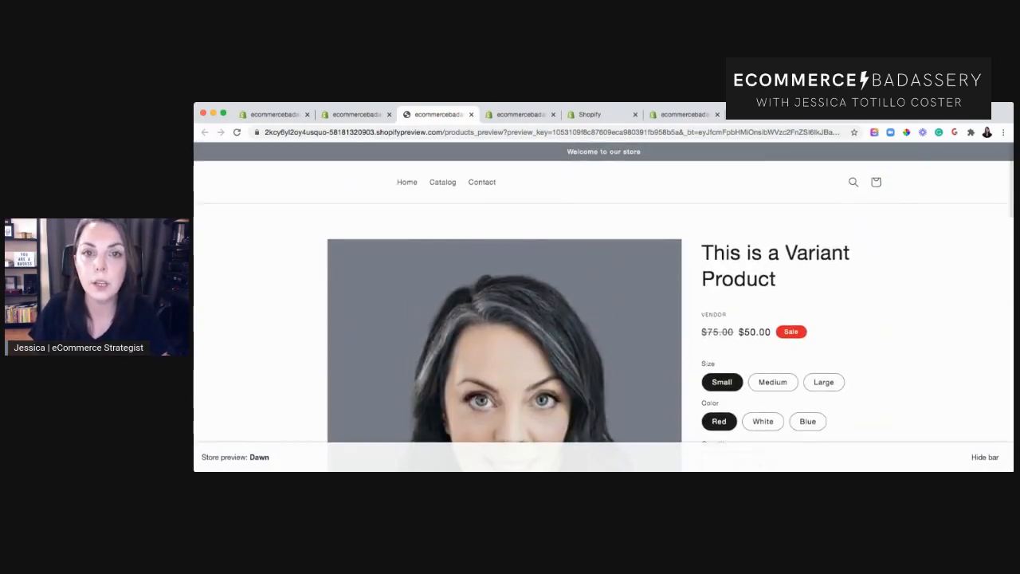
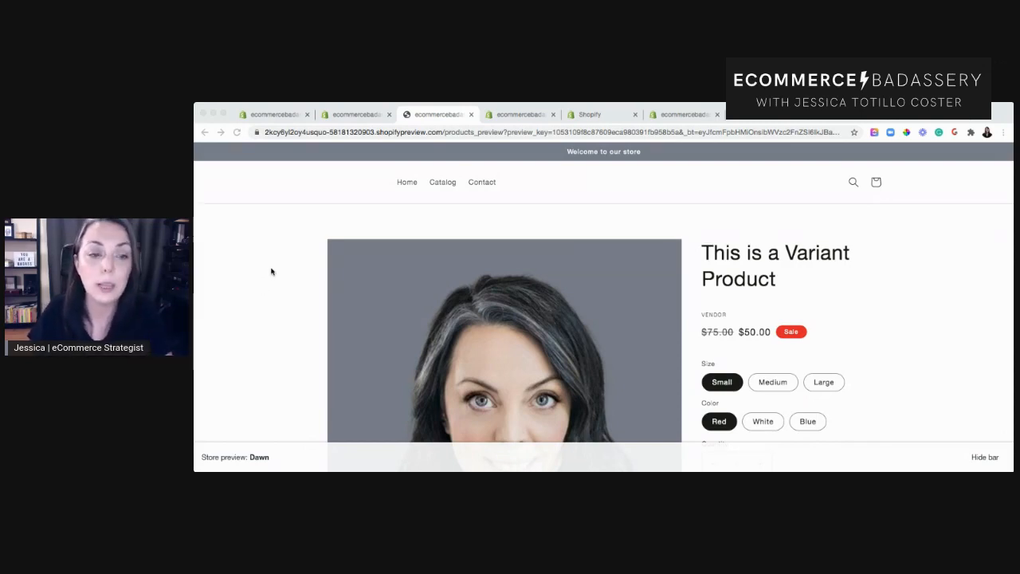
Return to the theme editor tab and browse the list of available theme sections and apps for adding a section.
left_click(279, 249)
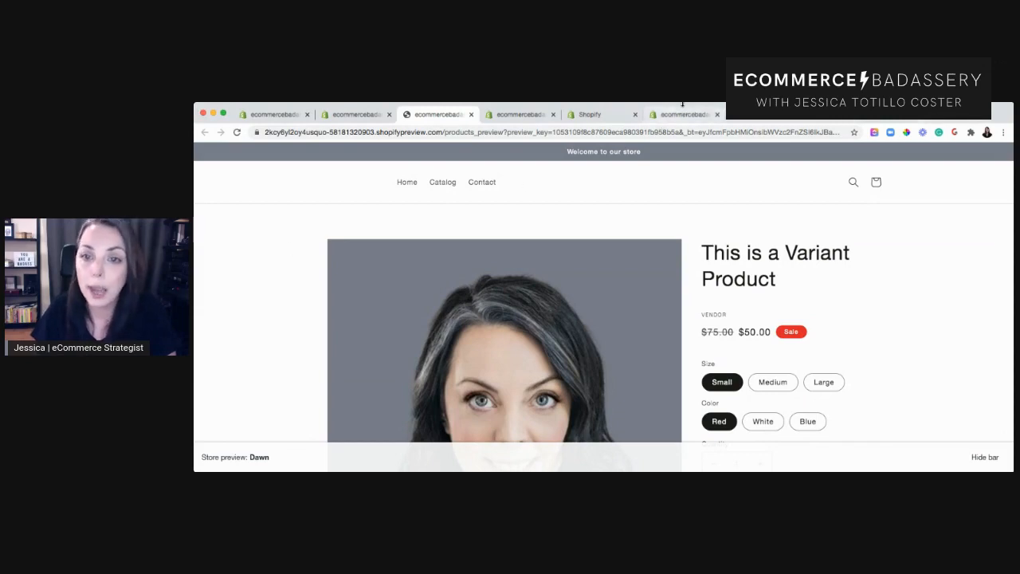
left_click_drag(683, 103, 686, 74)
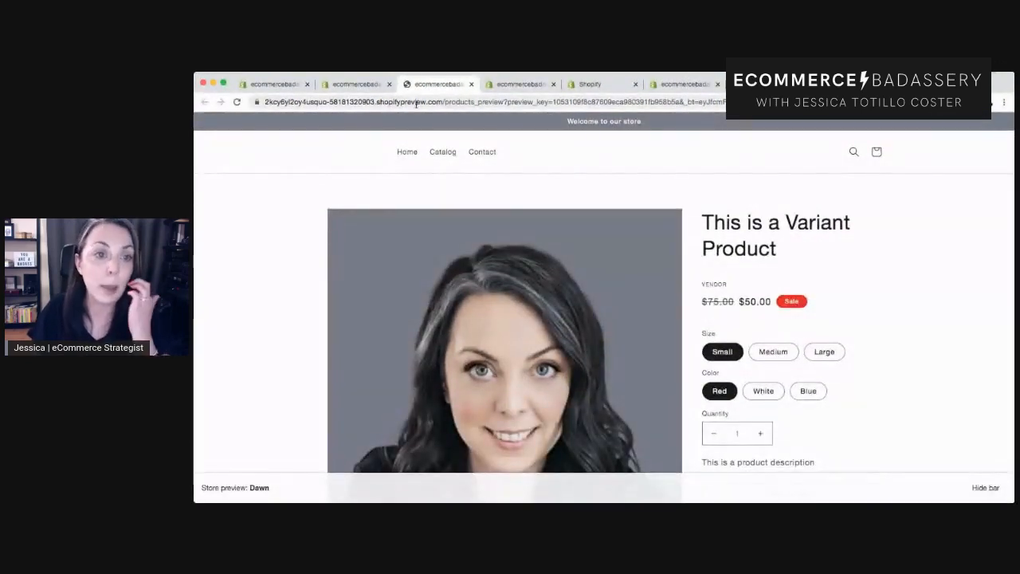
left_click(525, 85)
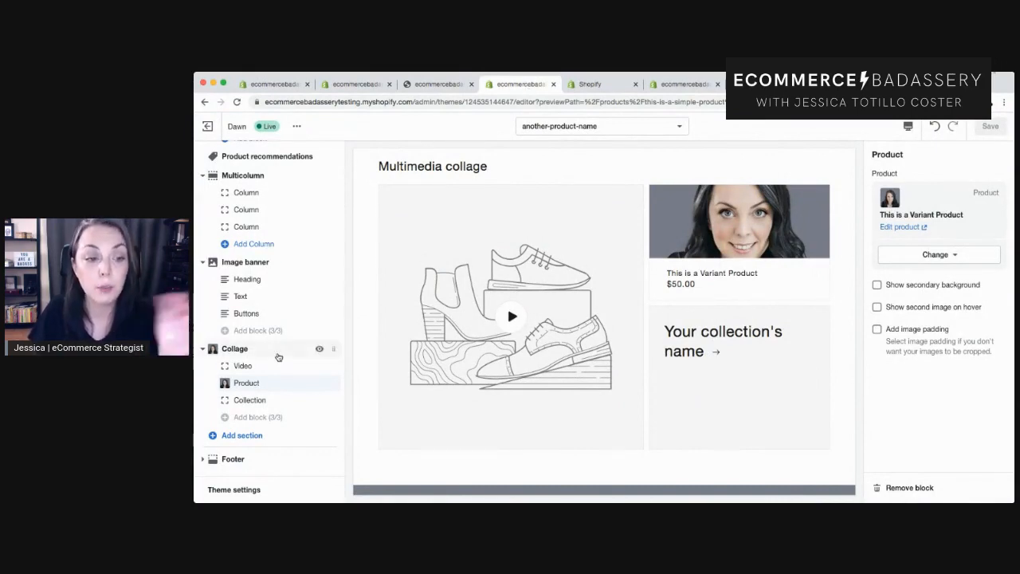
left_click(252, 439)
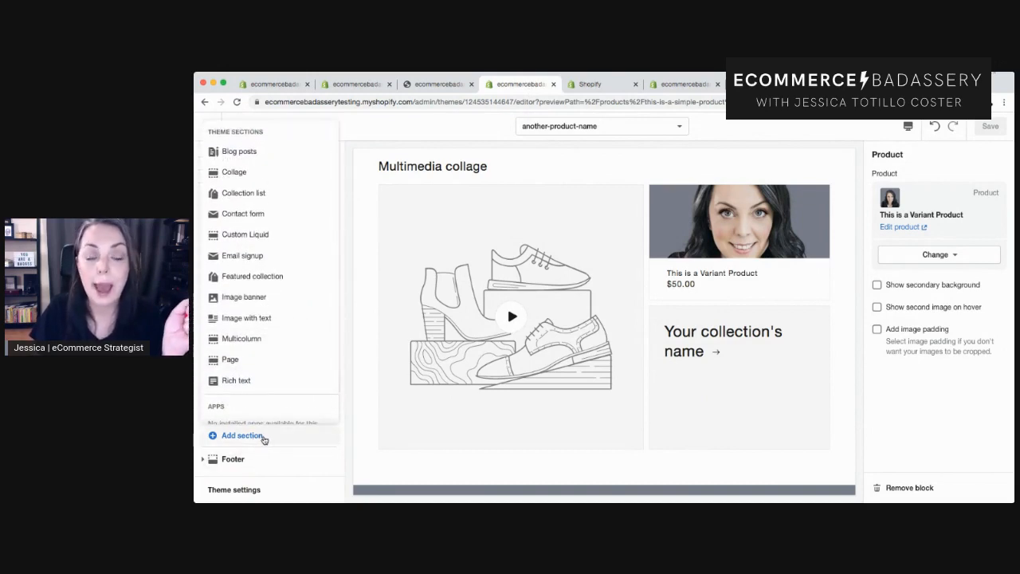
scroll(320, 360, "down", 1)
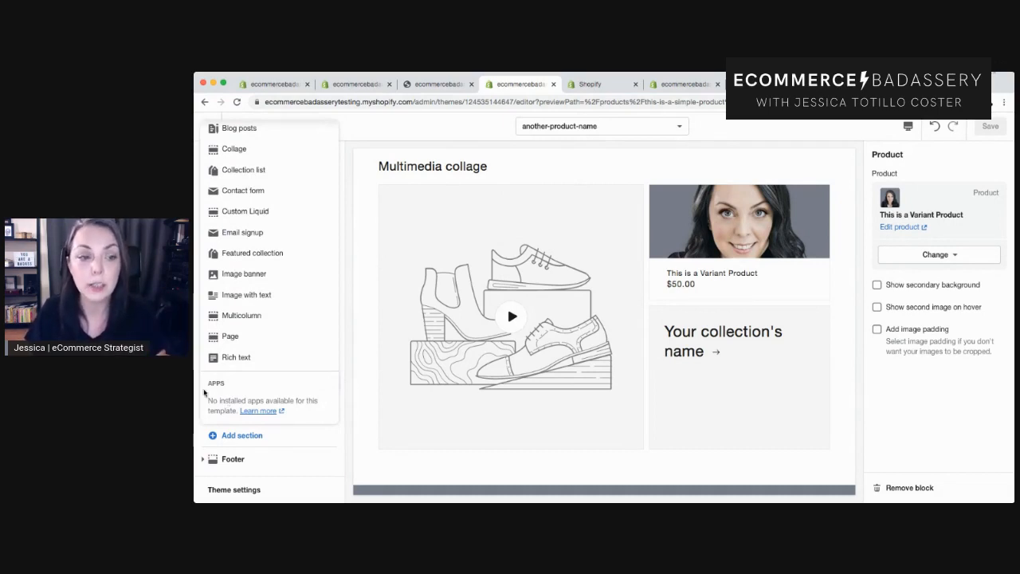
left_click_drag(206, 383, 247, 386)
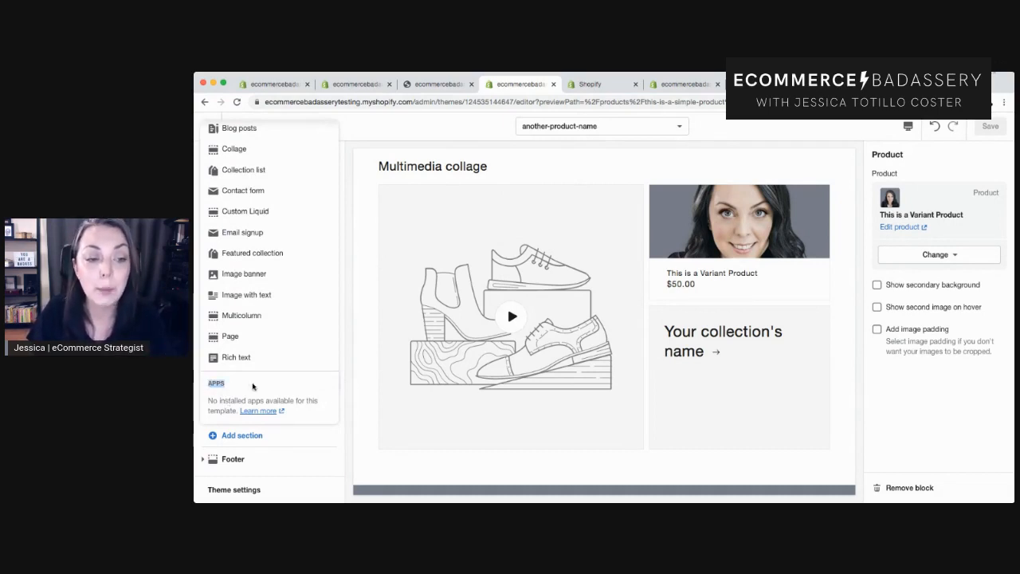
left_click(303, 387)
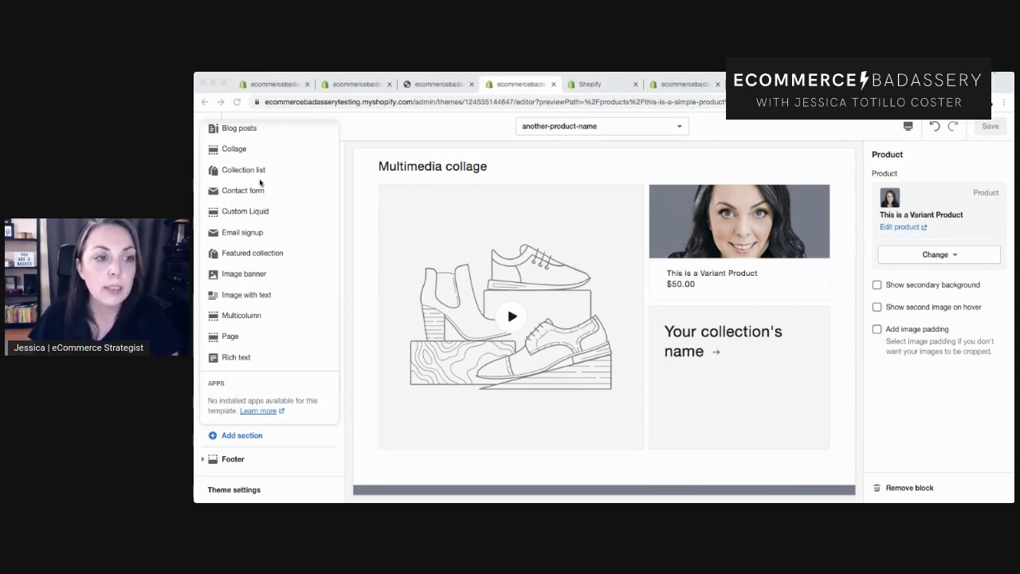
left_click(196, 417)
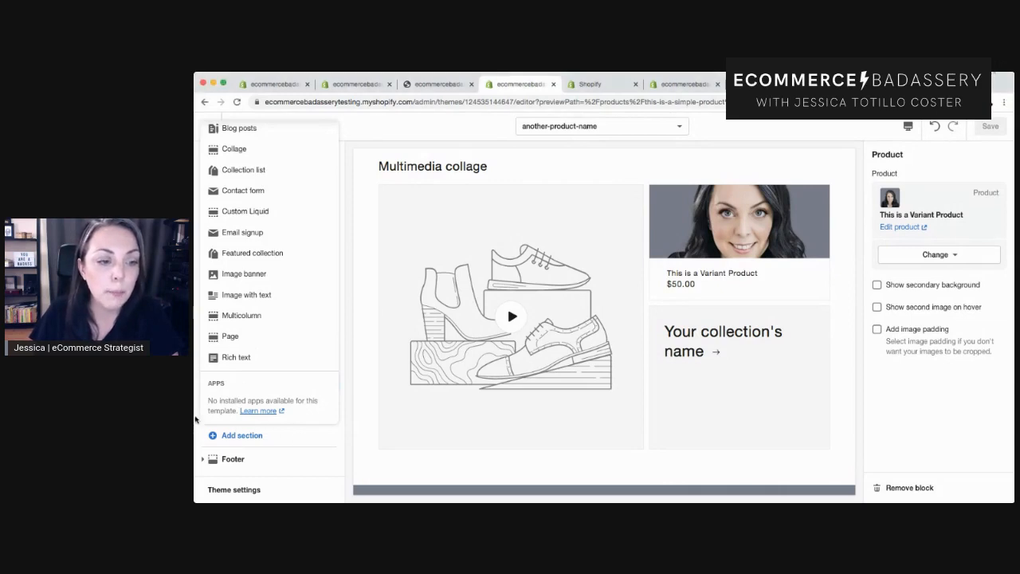
left_click(348, 389)
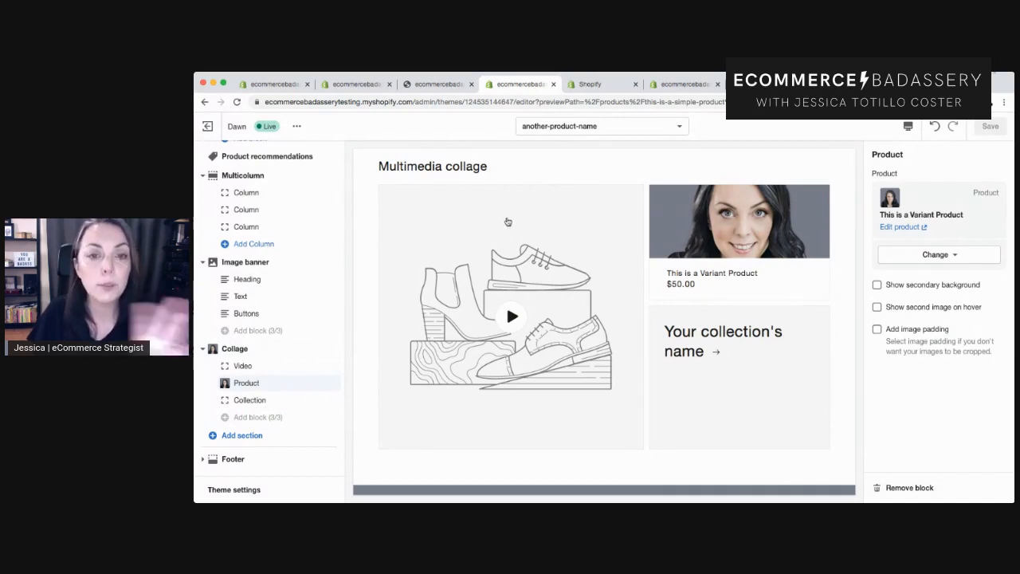
left_click(636, 128)
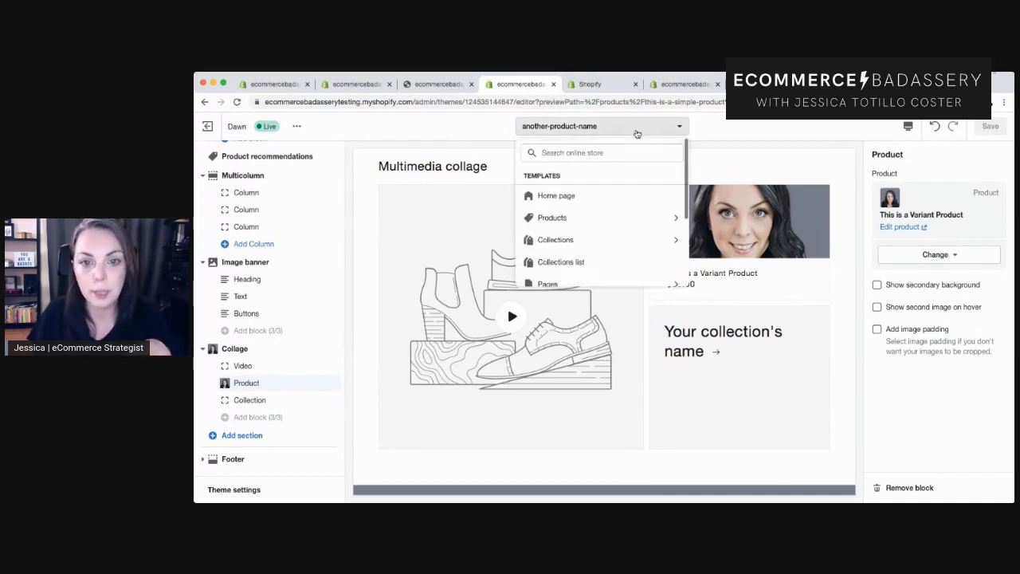
left_click(589, 238)
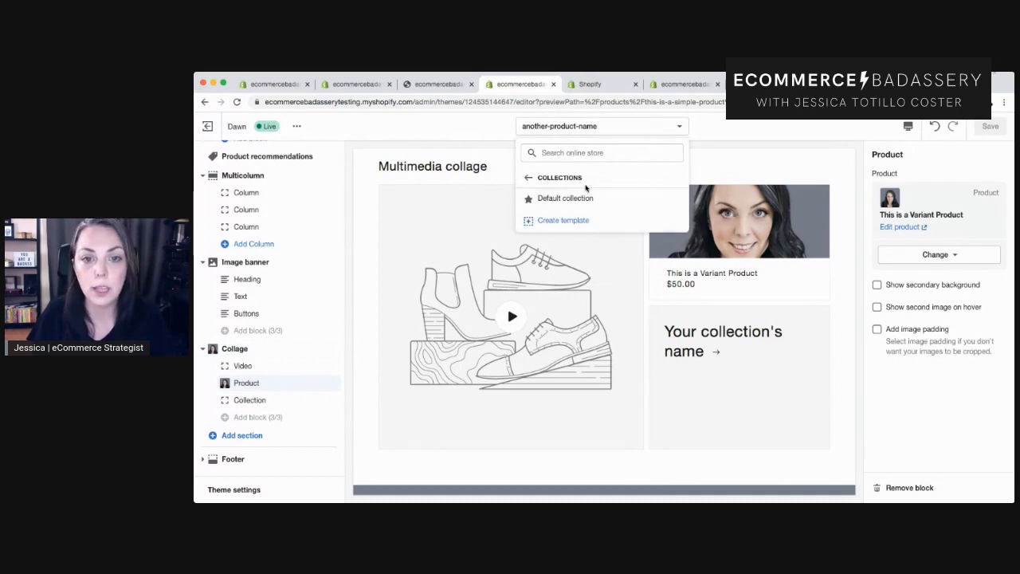
left_click(561, 221)
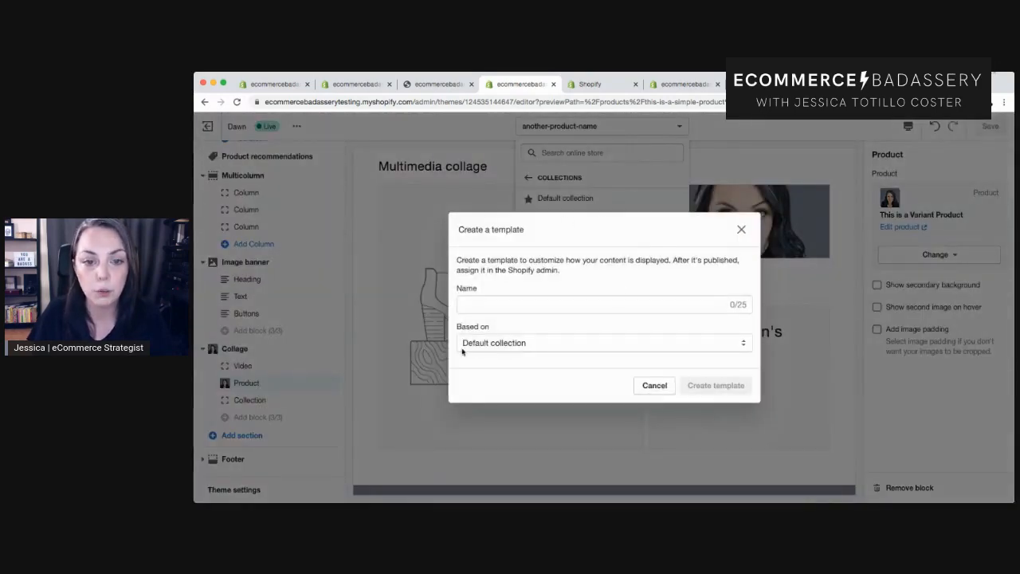
left_click(652, 386)
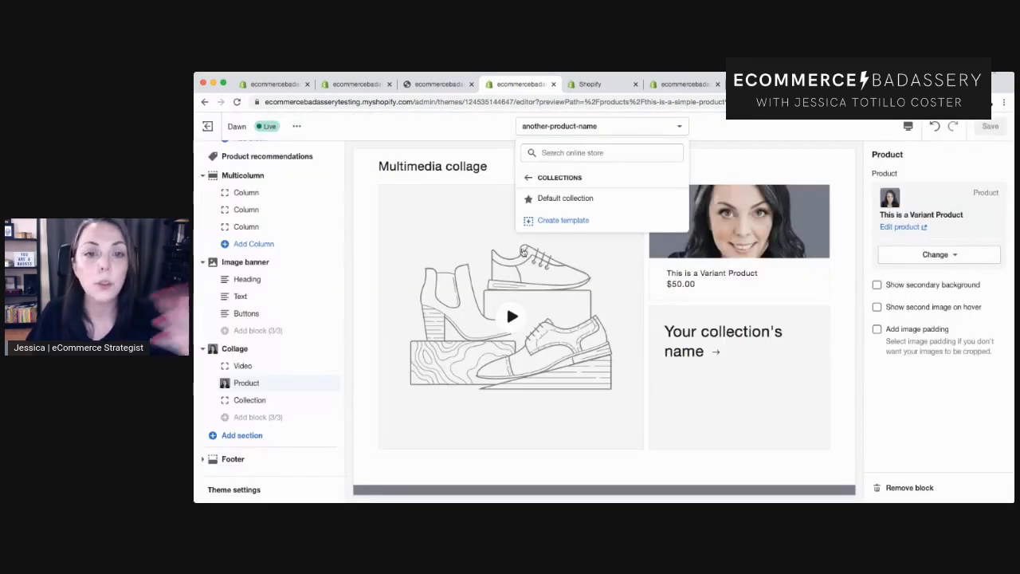